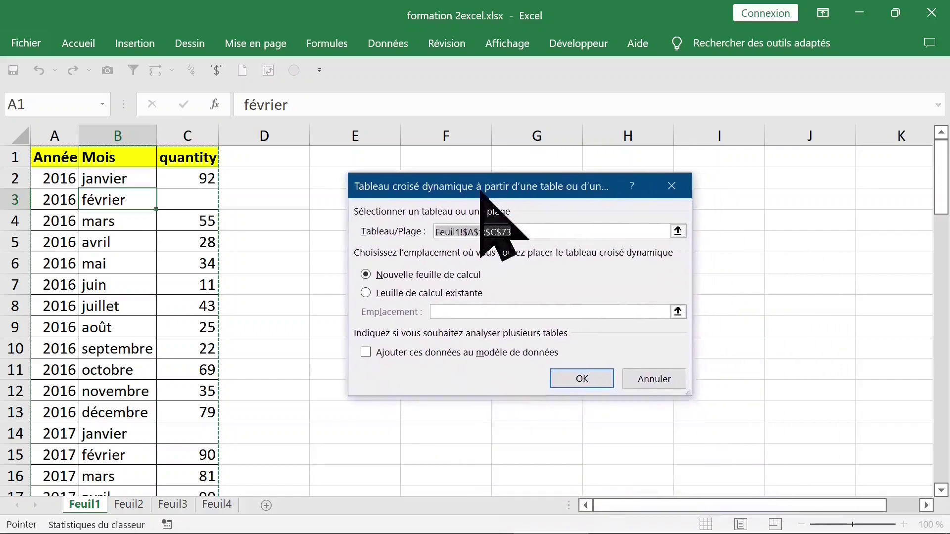
- Create a pivot table from Feuil1!$A$1:$C$73 on the existing worksheet, placed at cell F1
key("Tab")
left_click(336, 279)
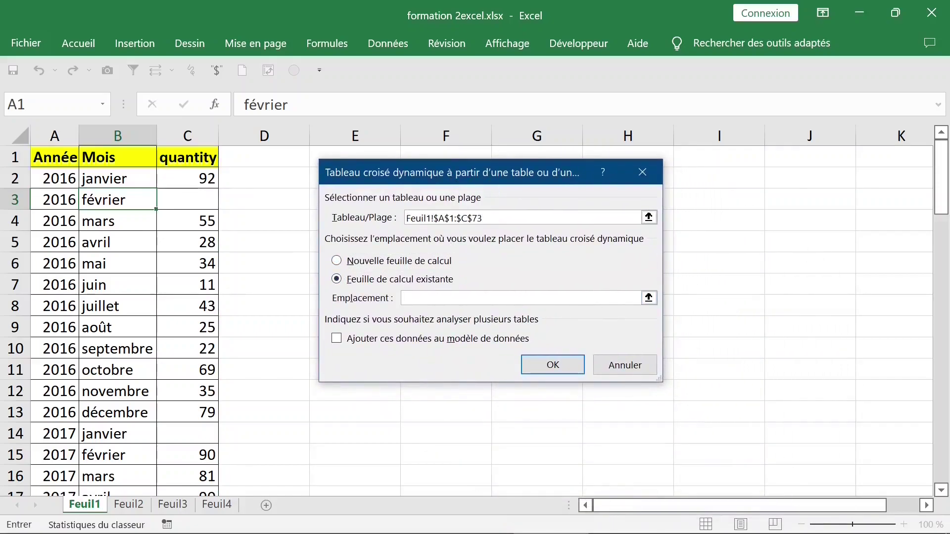
left_click_drag(478, 168, 497, 196)
left_click(445, 157)
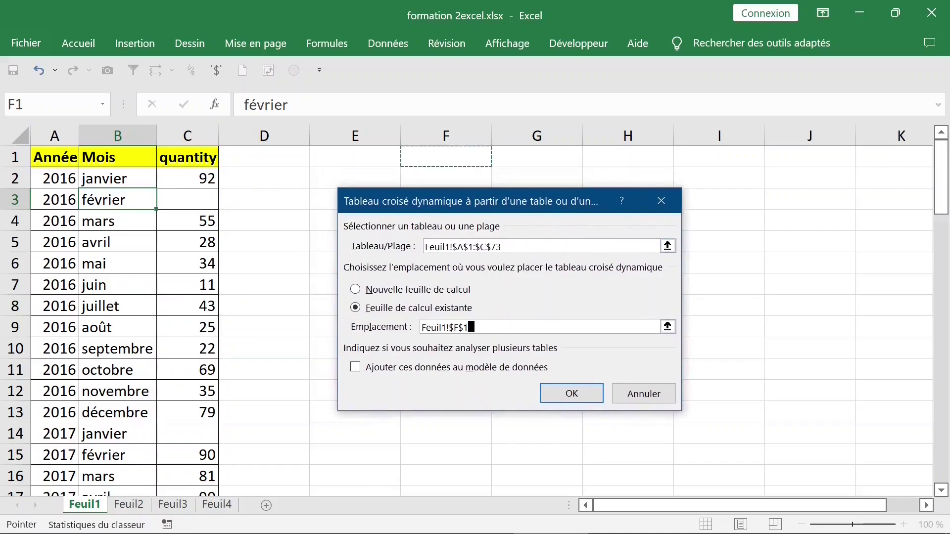
left_click(571, 393)
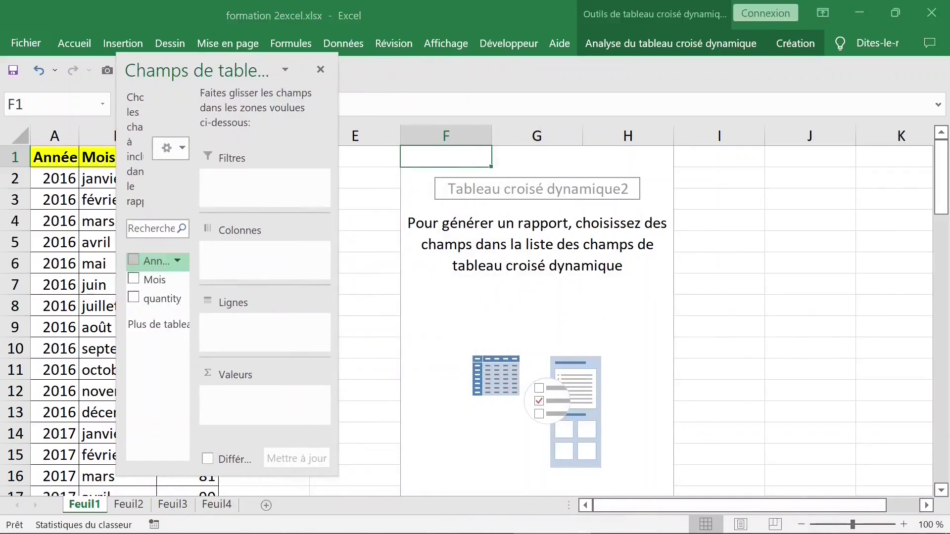
- Add Année to the pivot table rows and quantity three times to the values, then close the field list
left_click(134, 260)
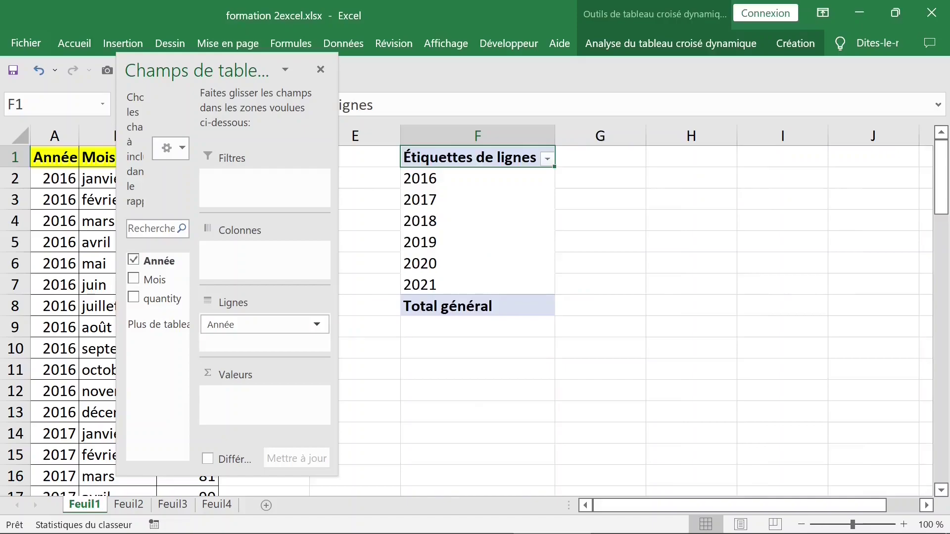
left_click(133, 298)
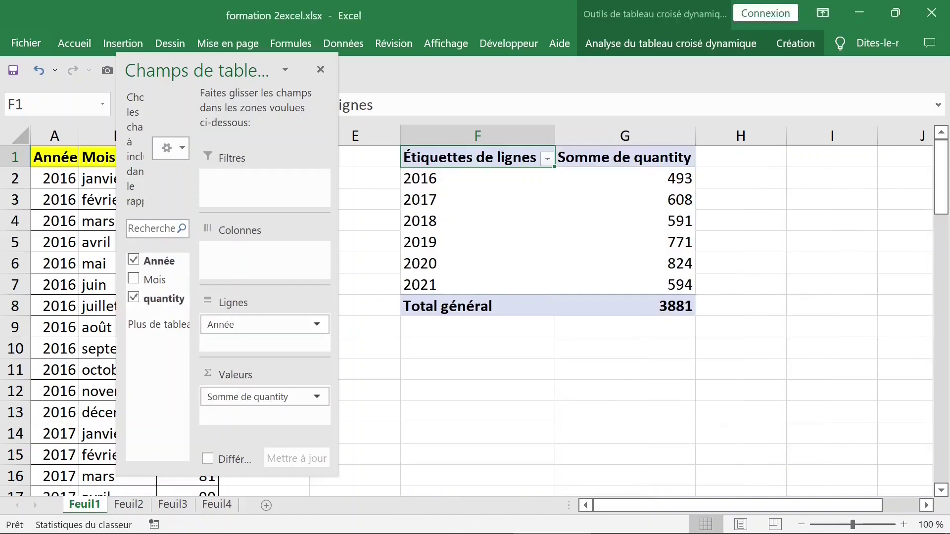
left_click_drag(158, 298, 264, 413)
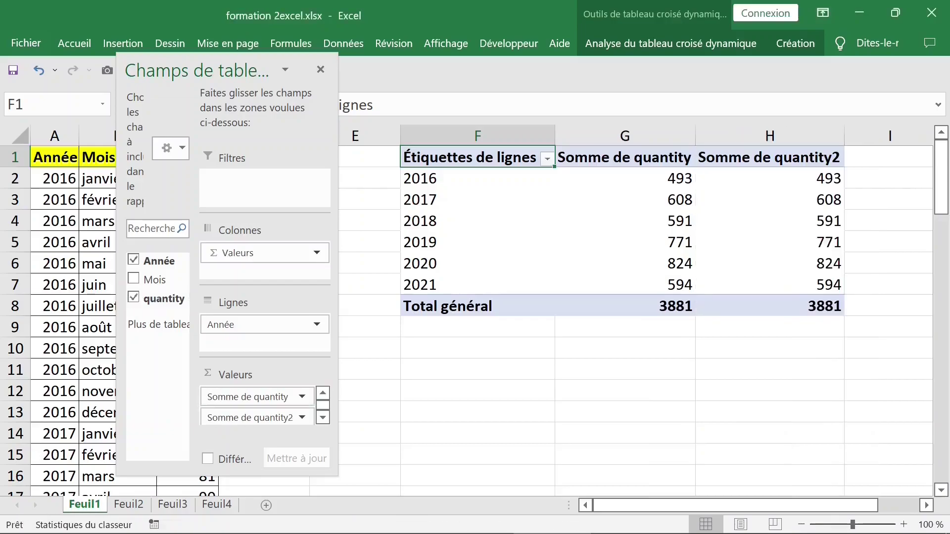
left_click_drag(158, 299, 257, 407)
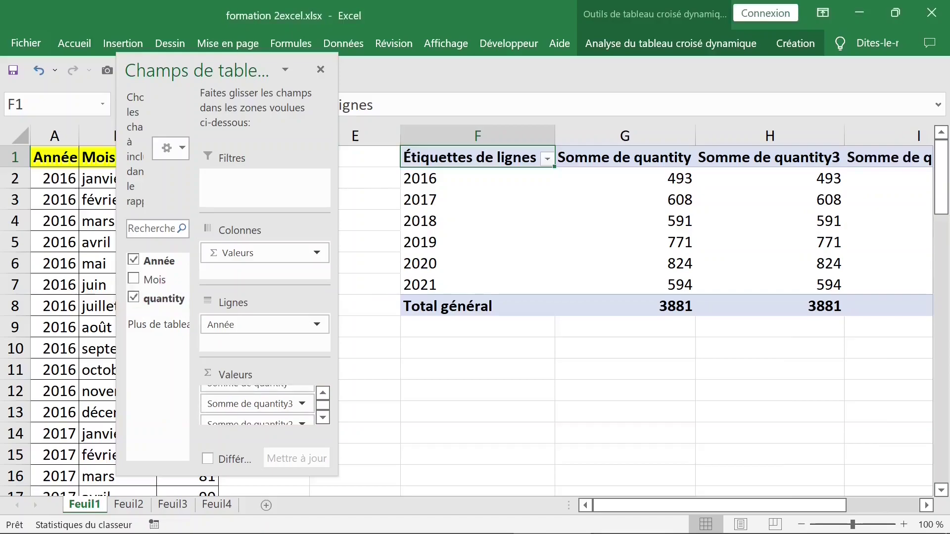
left_click(321, 69)
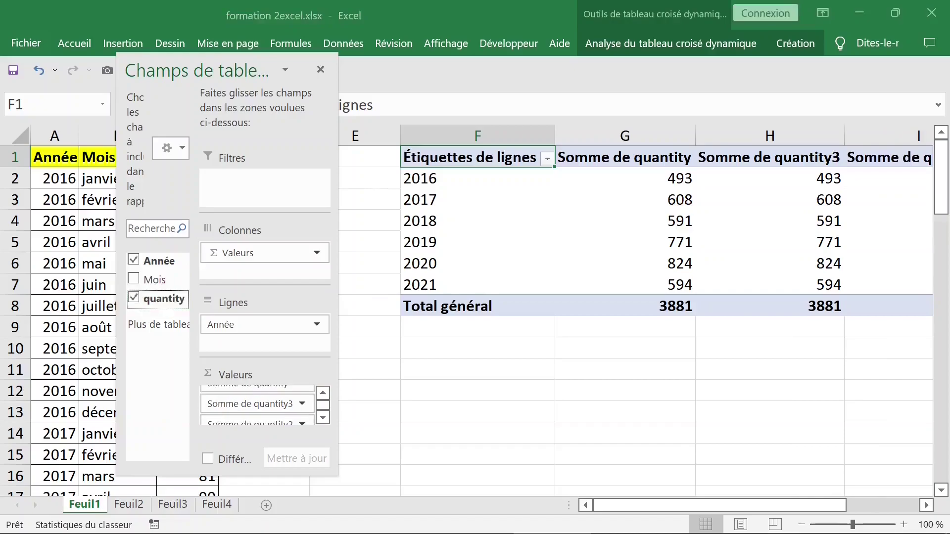
left_click(320, 69)
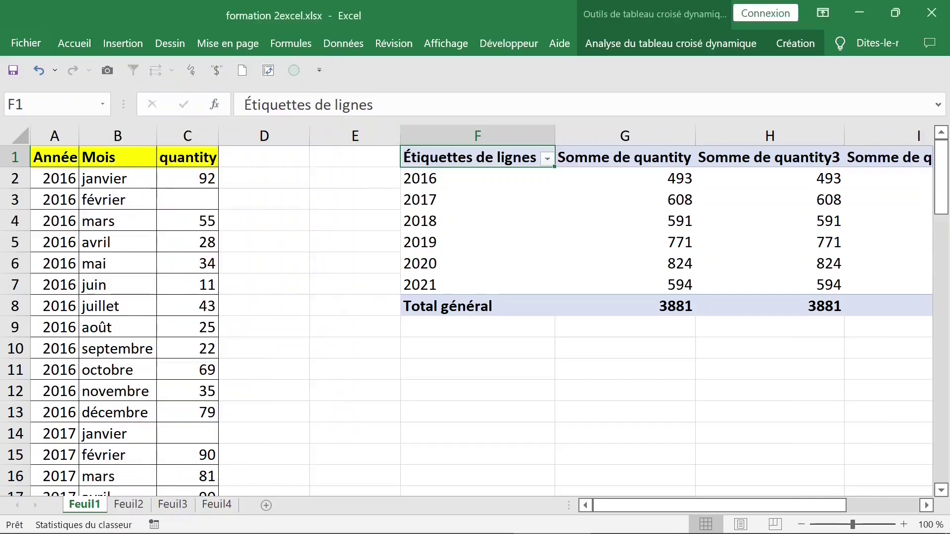
- Narrow columns D and E, and summarize the first quantity value field by Nombre
left_click(355, 178)
left_click(498, 221)
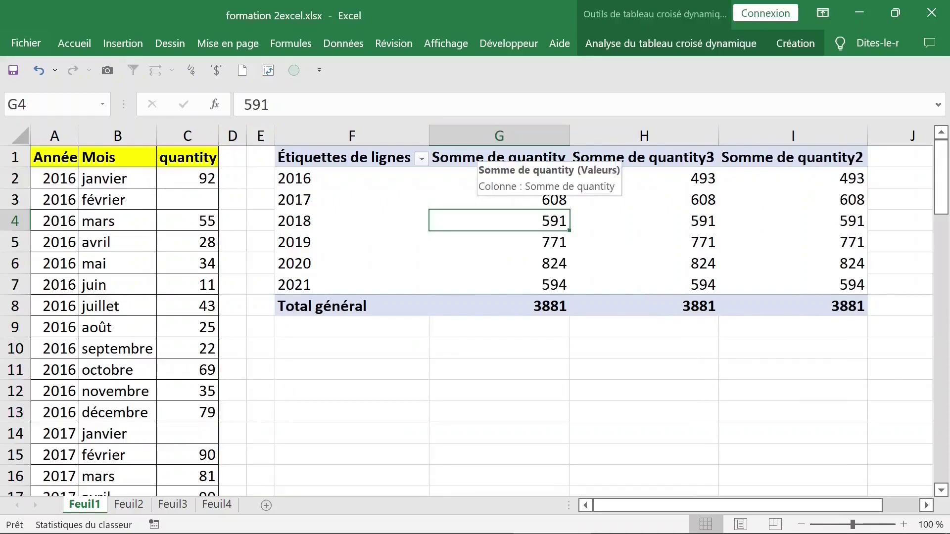
left_click(477, 154)
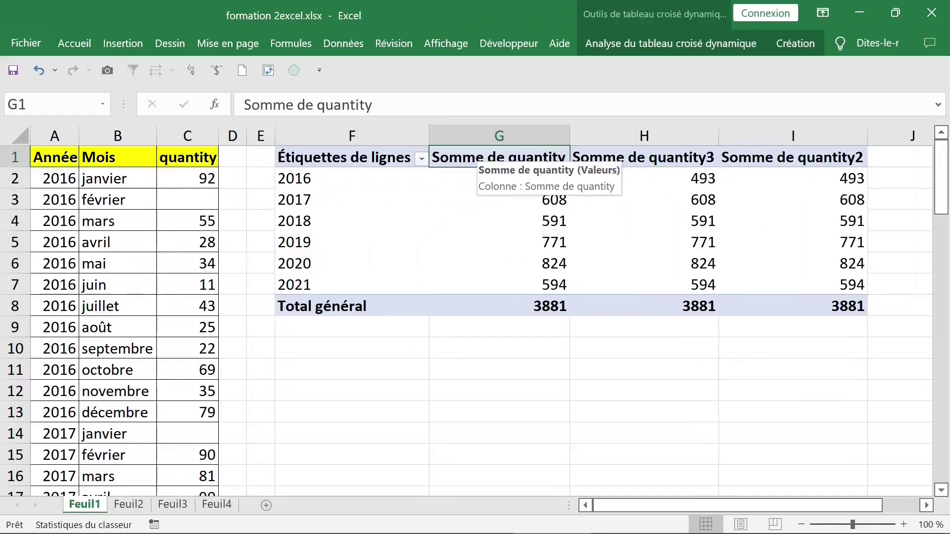
double_click(474, 157)
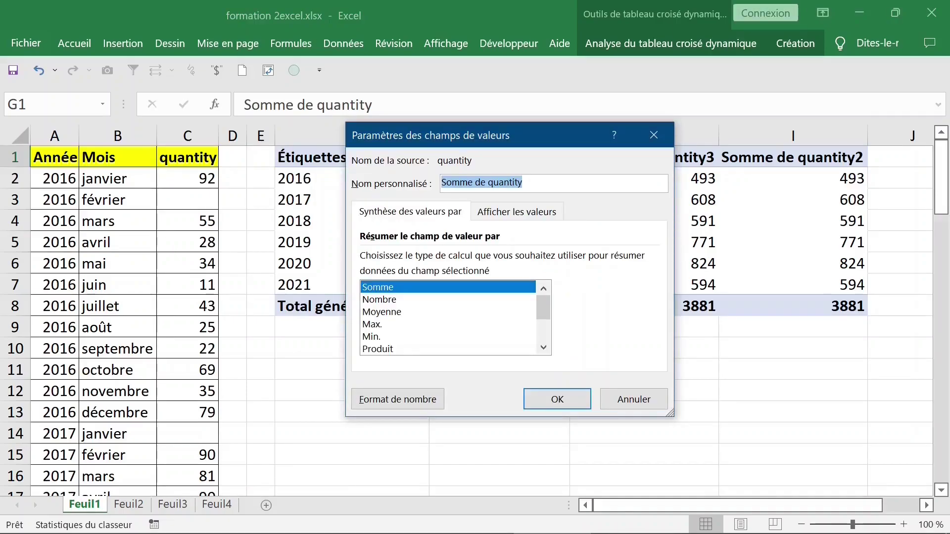
left_click(378, 299)
left_click(556, 399)
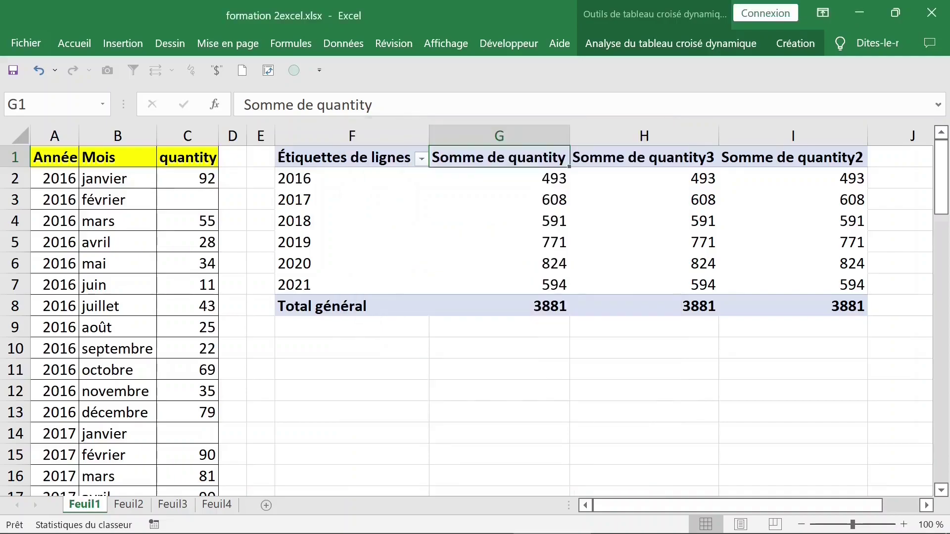
left_click_drag(544, 178, 544, 285)
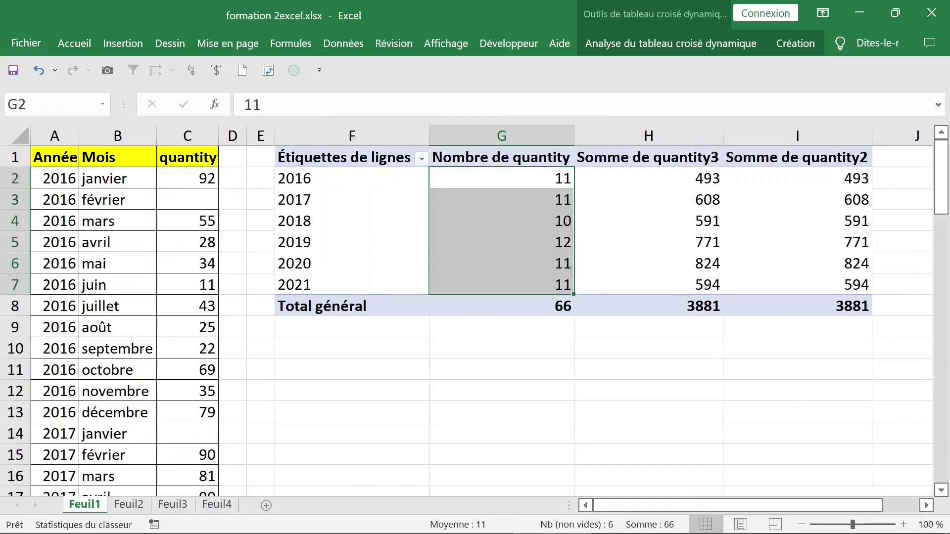
- Summarize the second quantity value field (Somme de quantity3) by Max
double_click(618, 157)
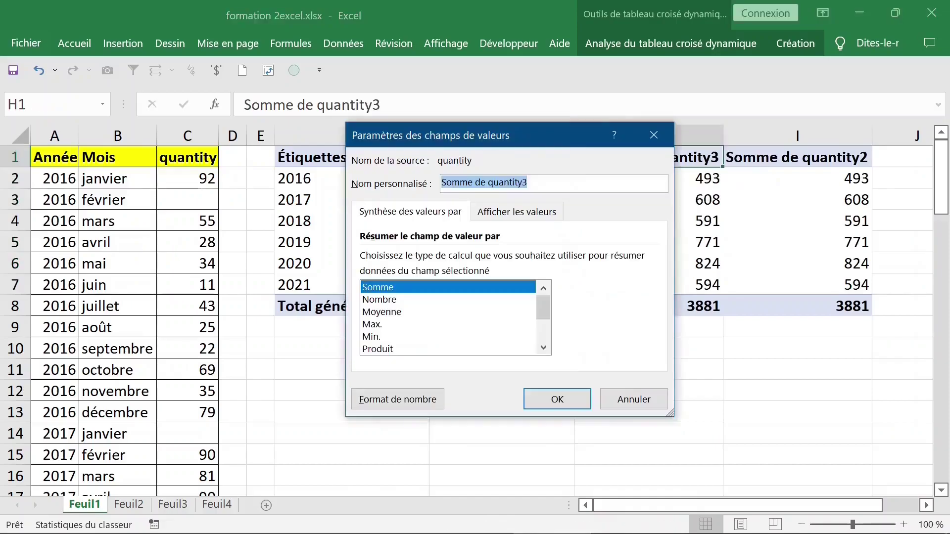
left_click(372, 324)
left_click(557, 398)
- Summarize the third quantity value field (Somme de quantity2) by Min
double_click(791, 157)
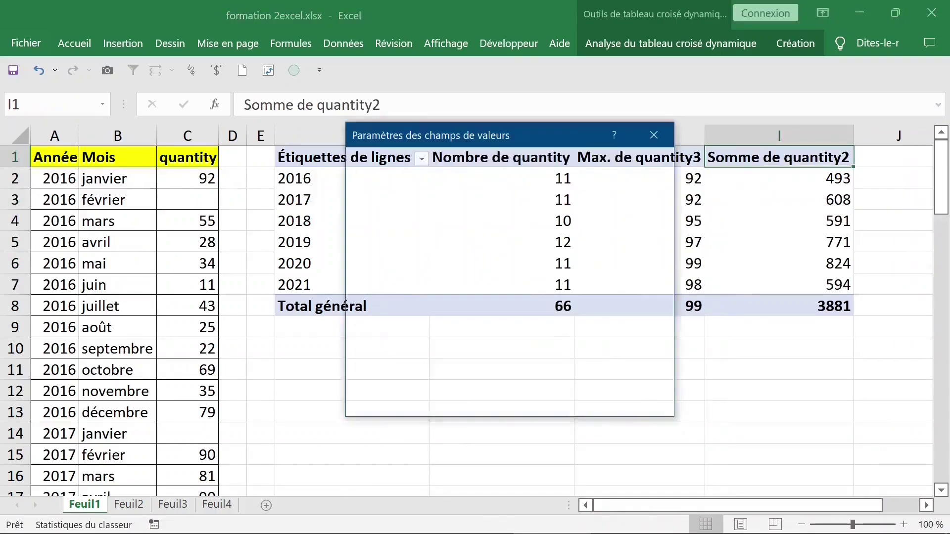
left_click(372, 337)
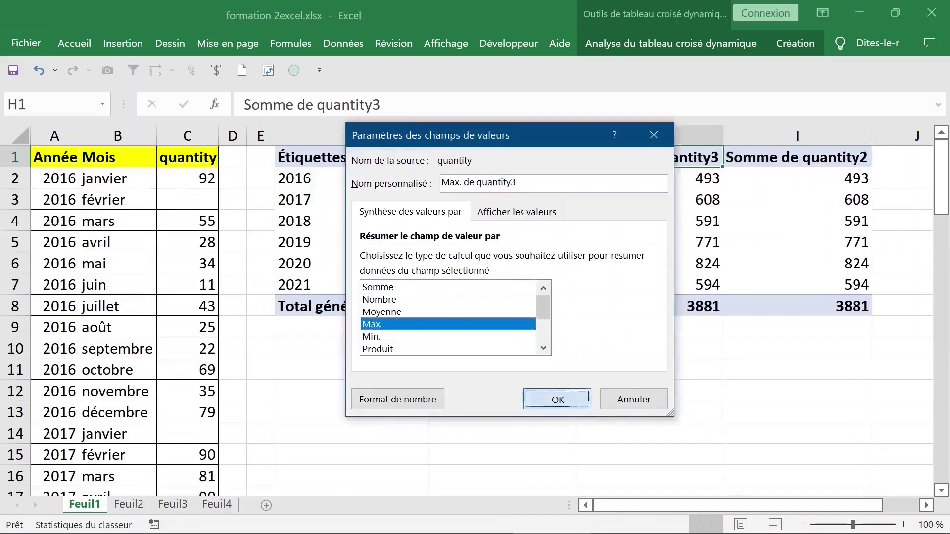
key("Return")
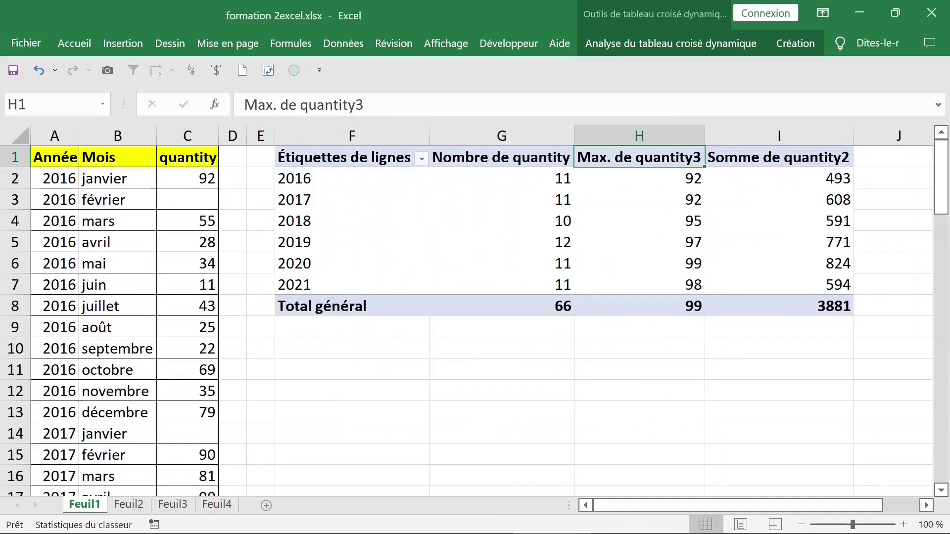
left_click(779, 157)
double_click(779, 157)
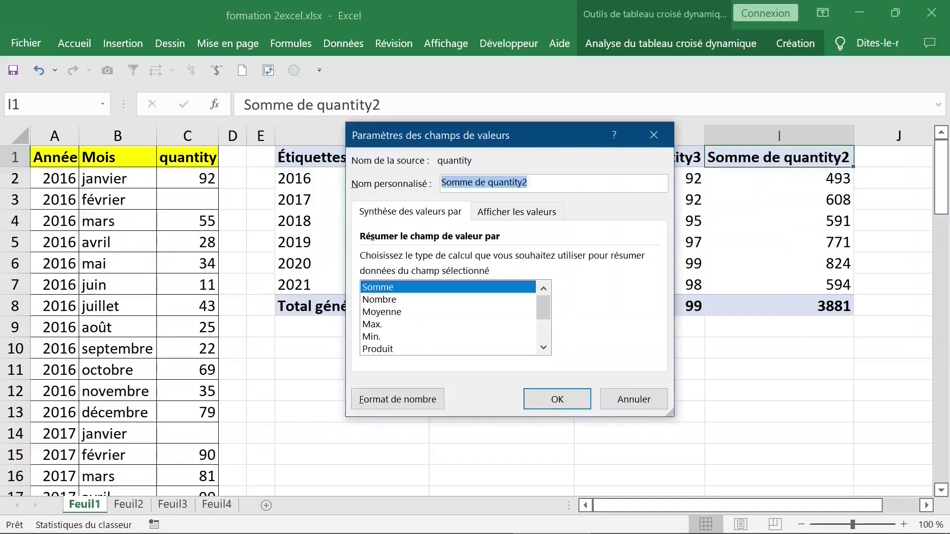
left_click(372, 337)
left_click(557, 399)
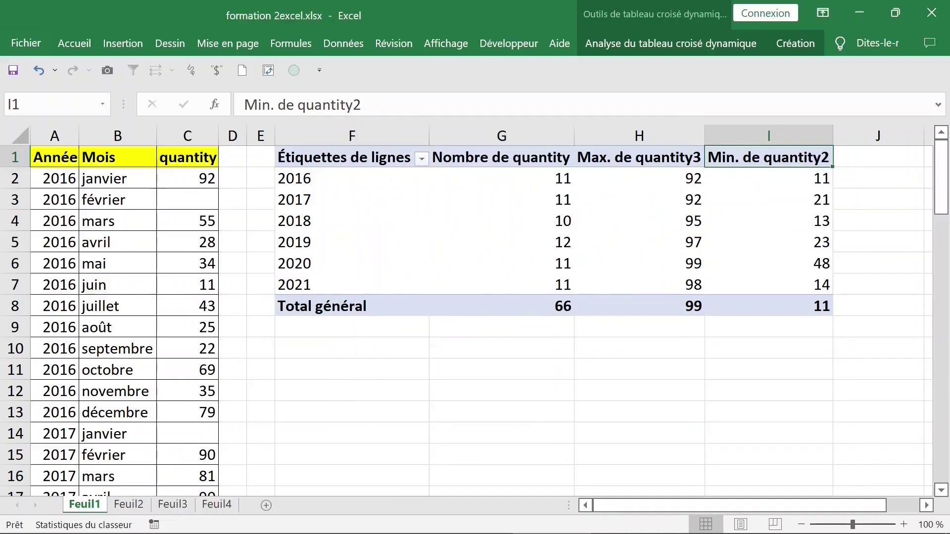
- Examine the yearly quantity counts and their grand total against the blank quantity cells in the source data
left_click(639, 157)
left_click(501, 157)
left_click_drag(501, 178, 501, 284)
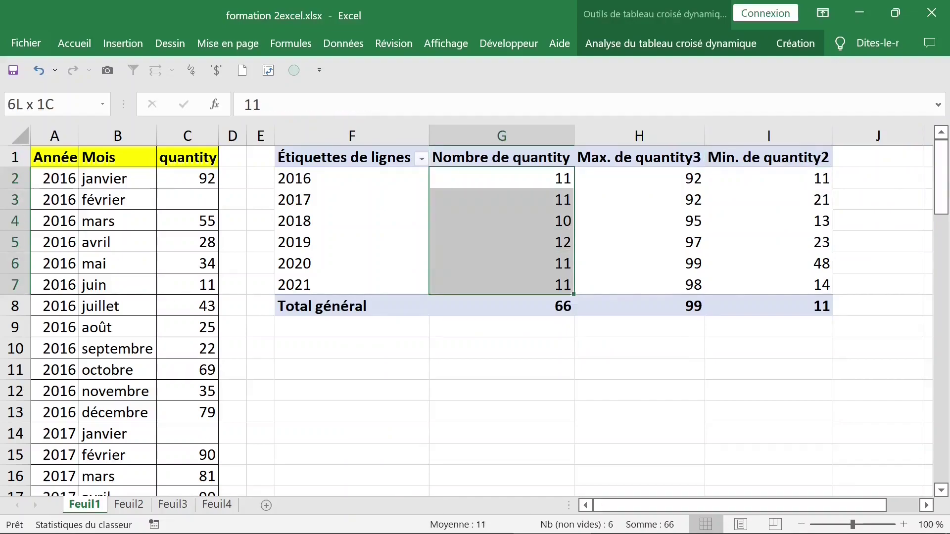
left_click_drag(534, 178, 534, 285)
left_click(501, 305)
left_click(187, 200)
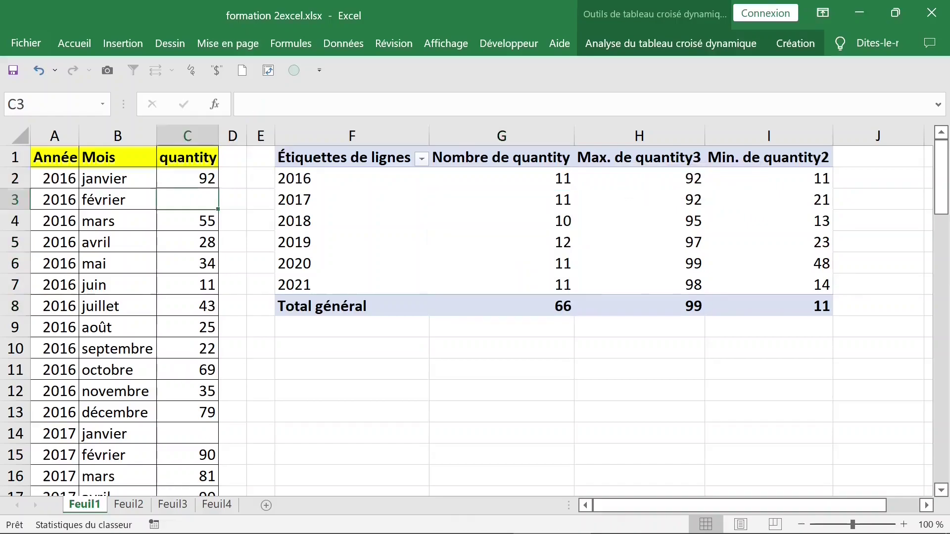
left_click(187, 327)
left_click(501, 242)
left_click(515, 180)
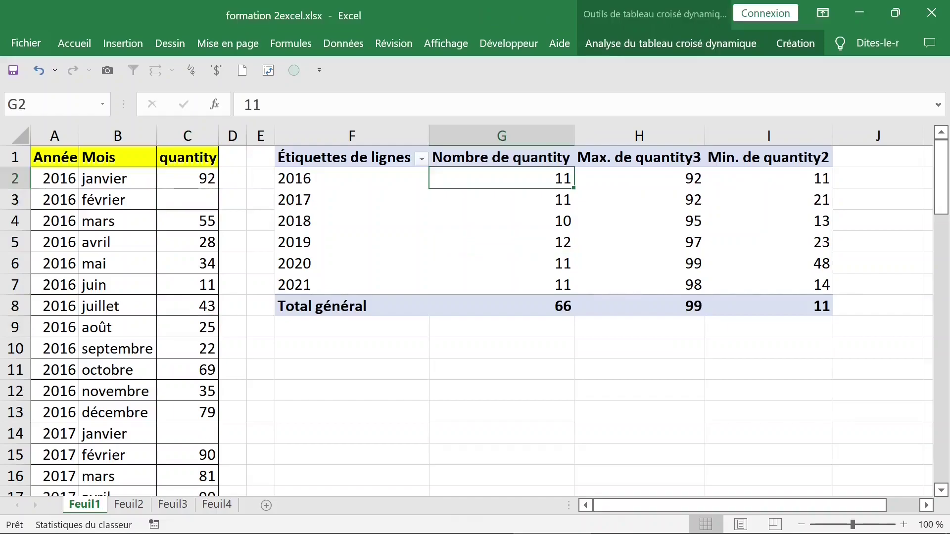
- Reopen the pivot table field list and remove all three quantity fields from the values area
right_click(514, 179)
left_click(603, 455)
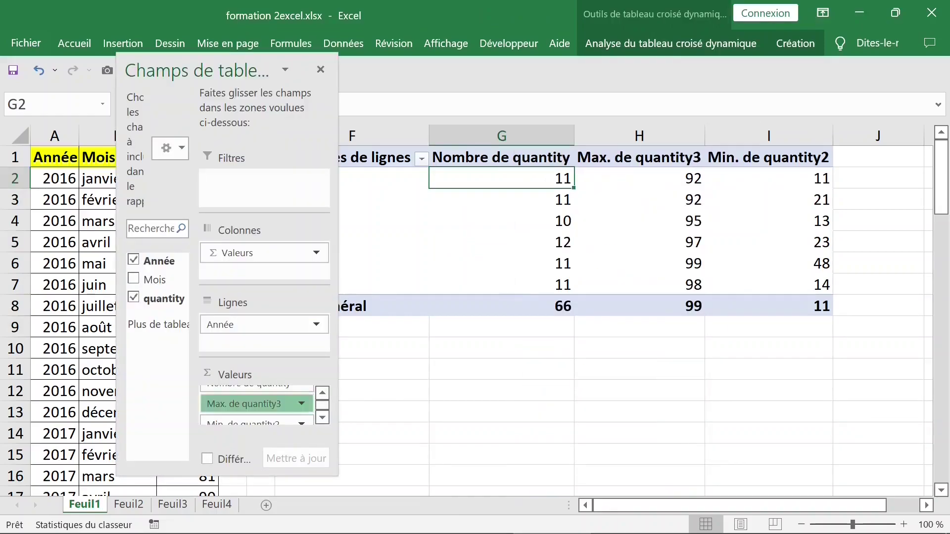
left_click_drag(248, 404, 475, 386)
left_click_drag(247, 394, 474, 386)
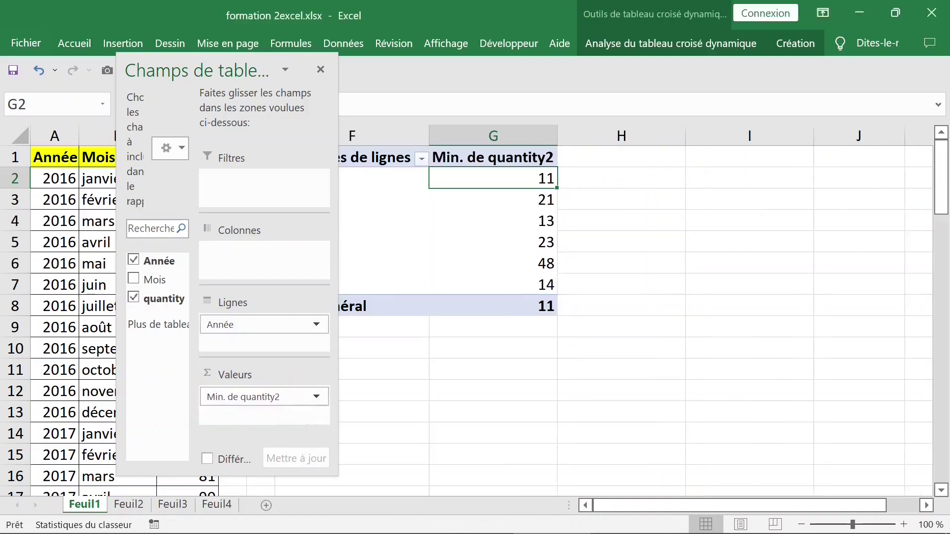
left_click_drag(248, 396, 475, 386)
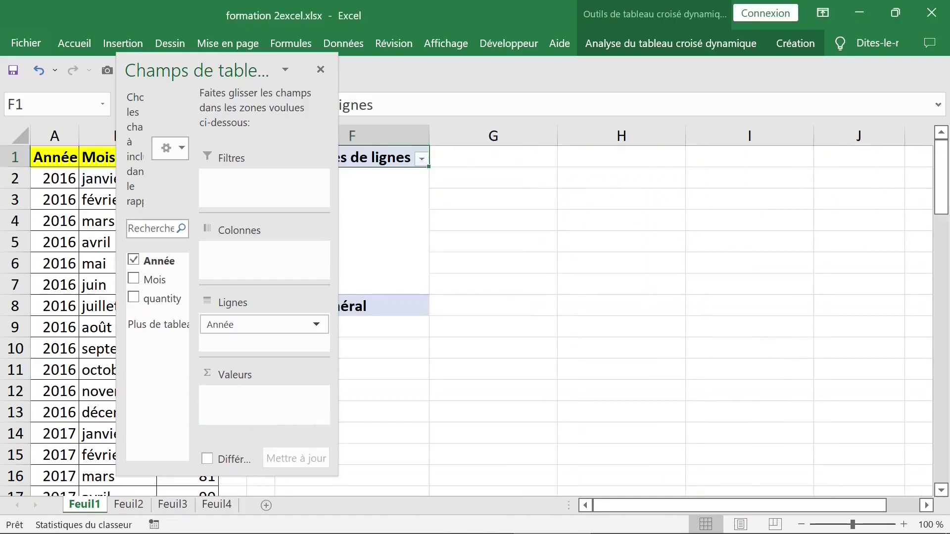
- Add Mois to the rows under Année and quantity to the values as a sum, then close the field list
left_click(133, 279)
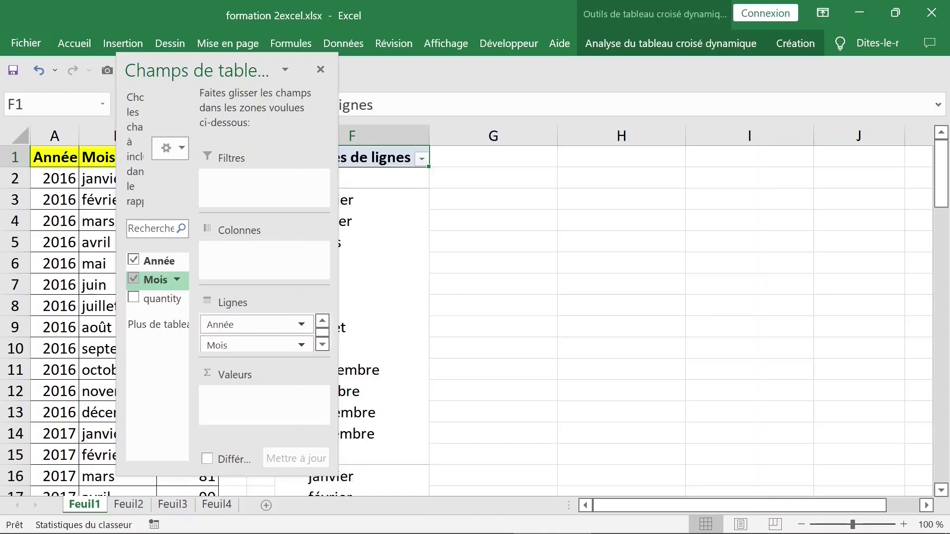
left_click(133, 298)
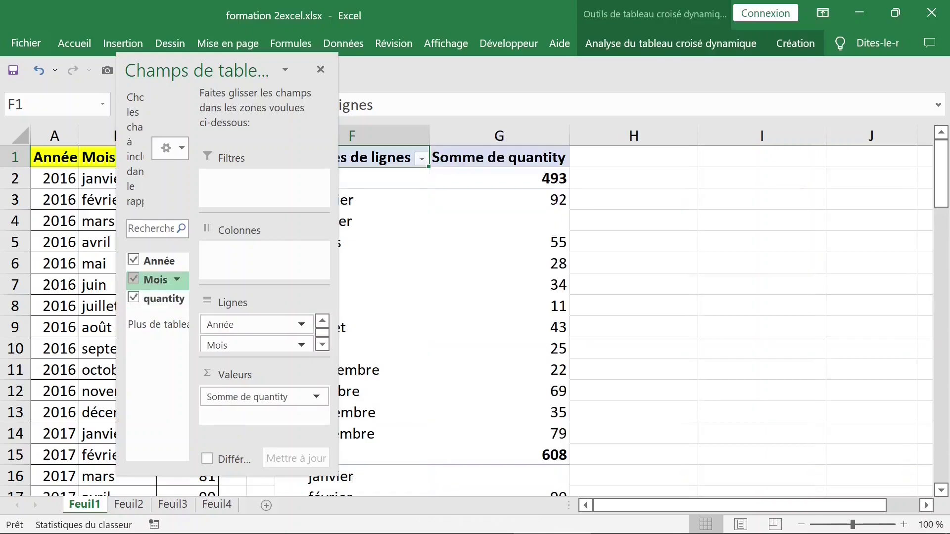
left_click(320, 69)
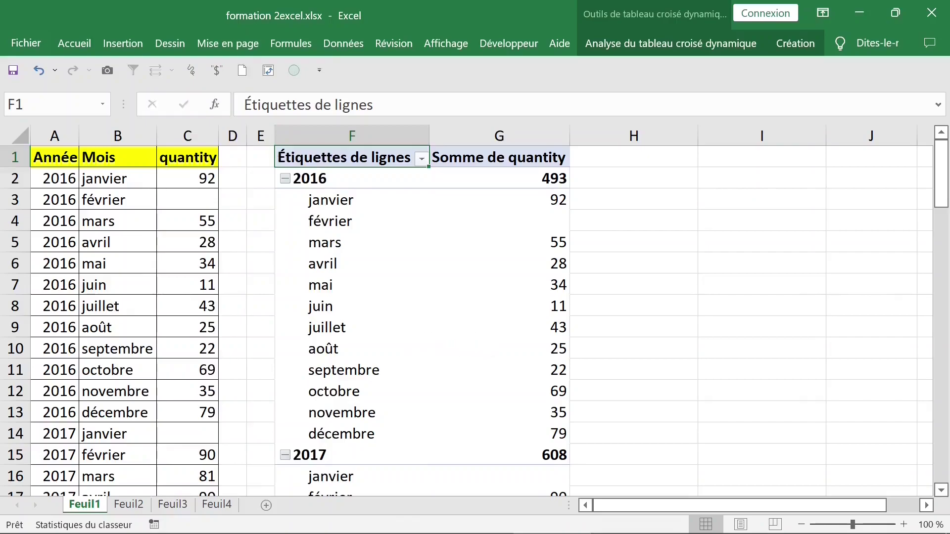
- Change the pivot table's report layout to tabular form and review the Année and Mois columns
scroll(466, 320, "down", 1)
left_click(351, 370)
left_click(499, 391)
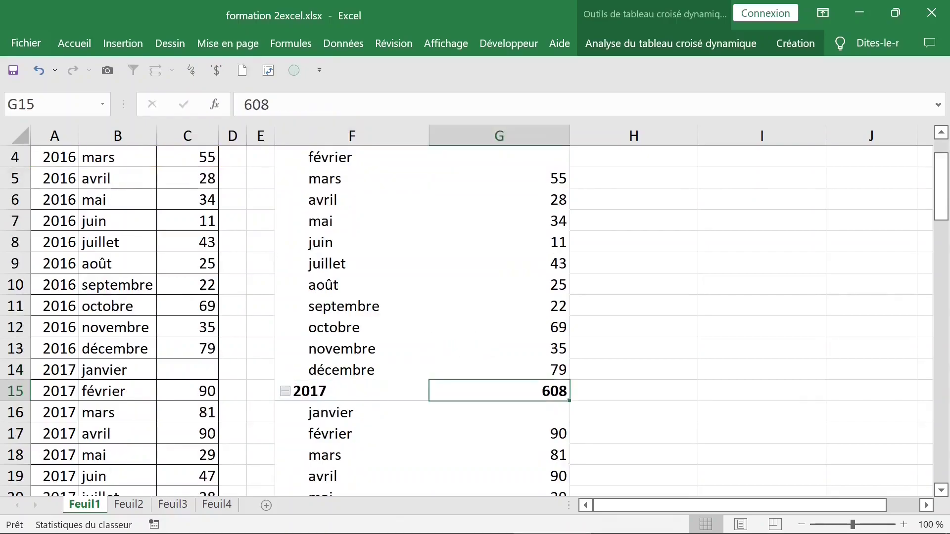
left_click(351, 327)
scroll(466, 320, "up", 1)
left_click(351, 263)
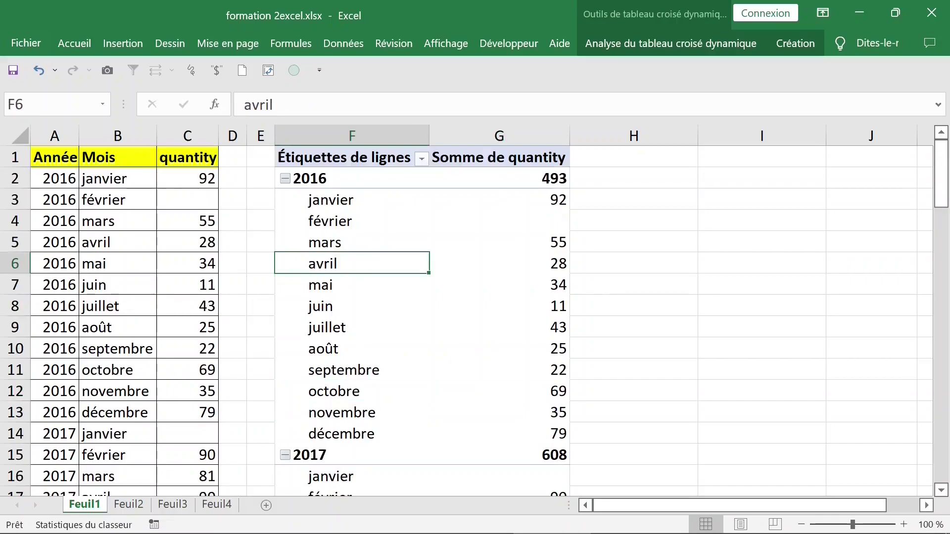
left_click(670, 43)
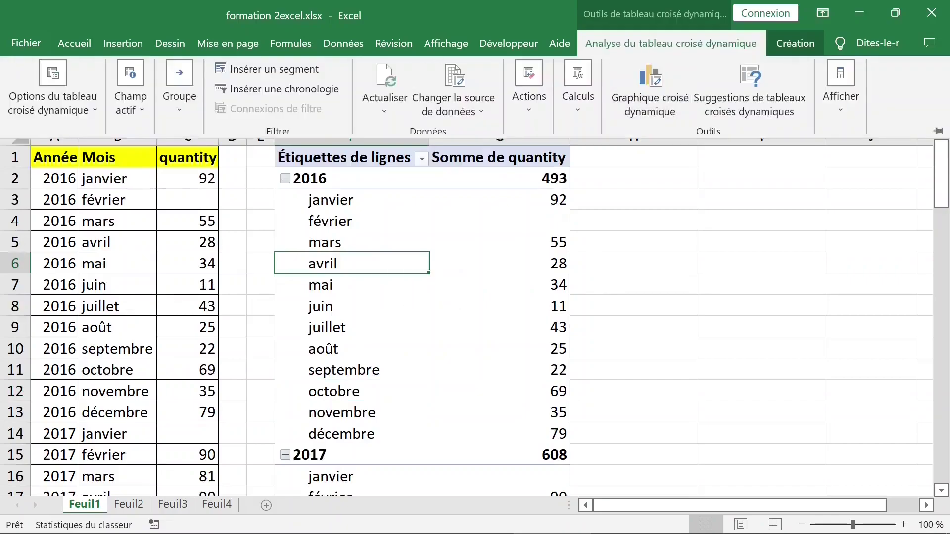
left_click(794, 44)
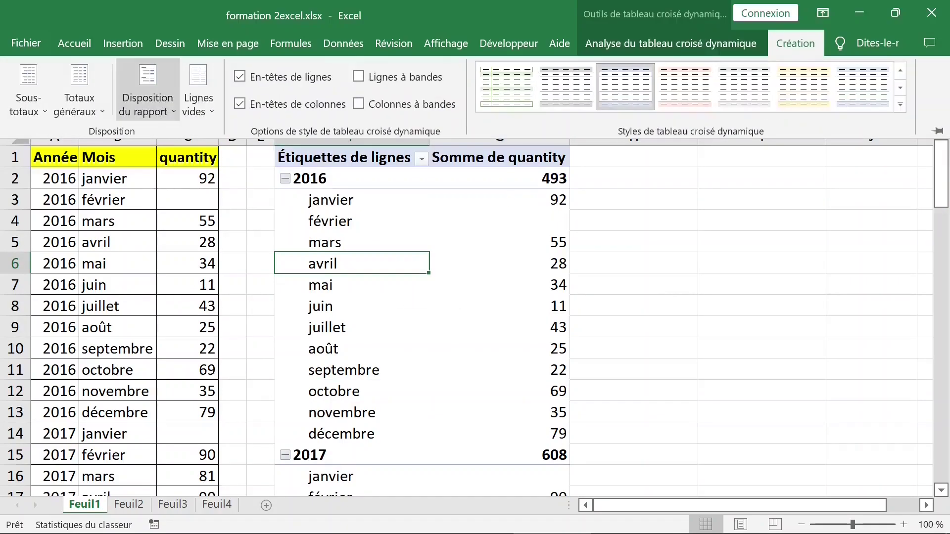
left_click(147, 99)
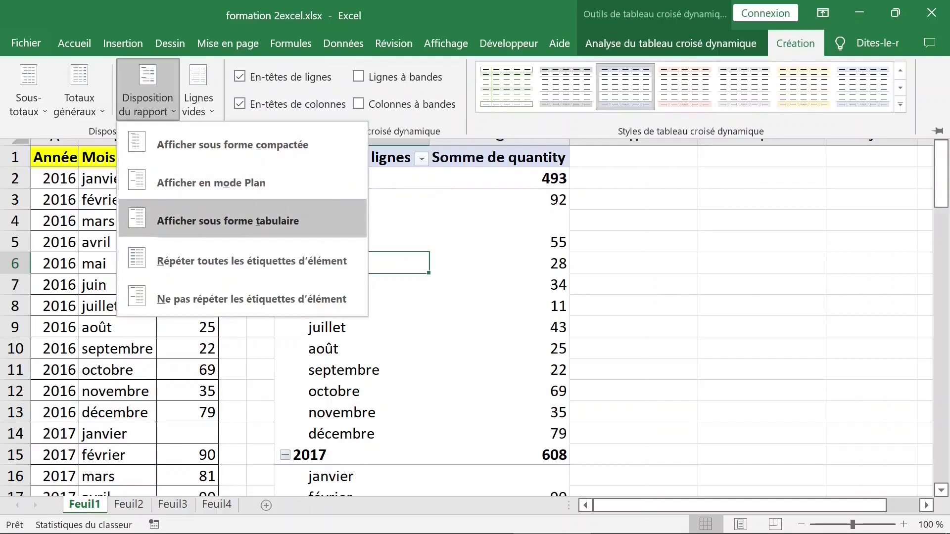
left_click(228, 221)
left_click_drag(352, 200, 351, 391)
scroll(352, 305, "down", 3)
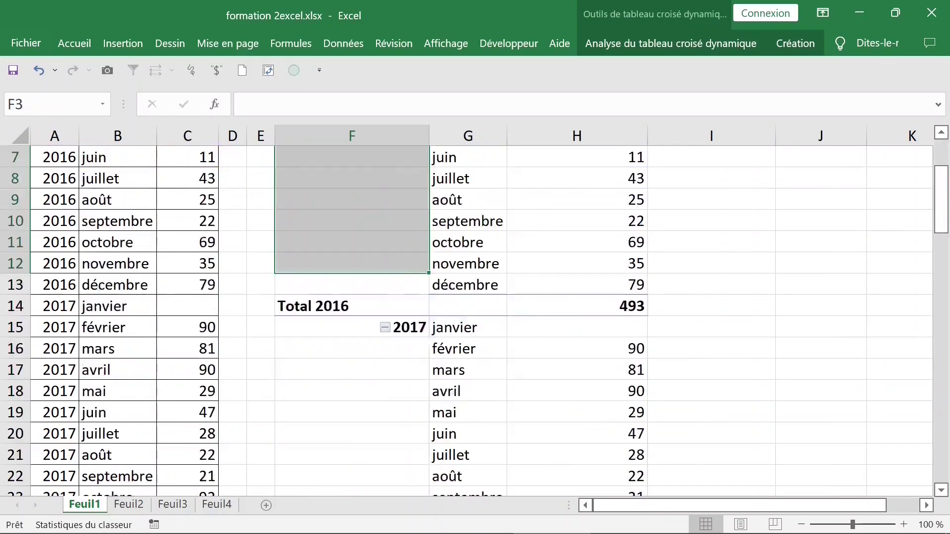
- Repeat all item labels in the pivot table so every month row carries its year, and review the rows
left_click(351, 305)
scroll(352, 306, "up", 3)
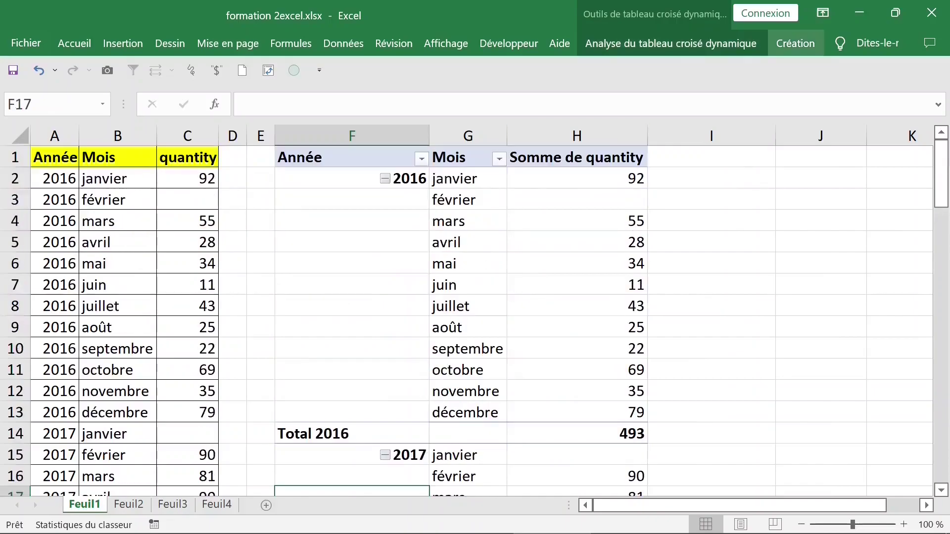
left_click(795, 43)
left_click(148, 89)
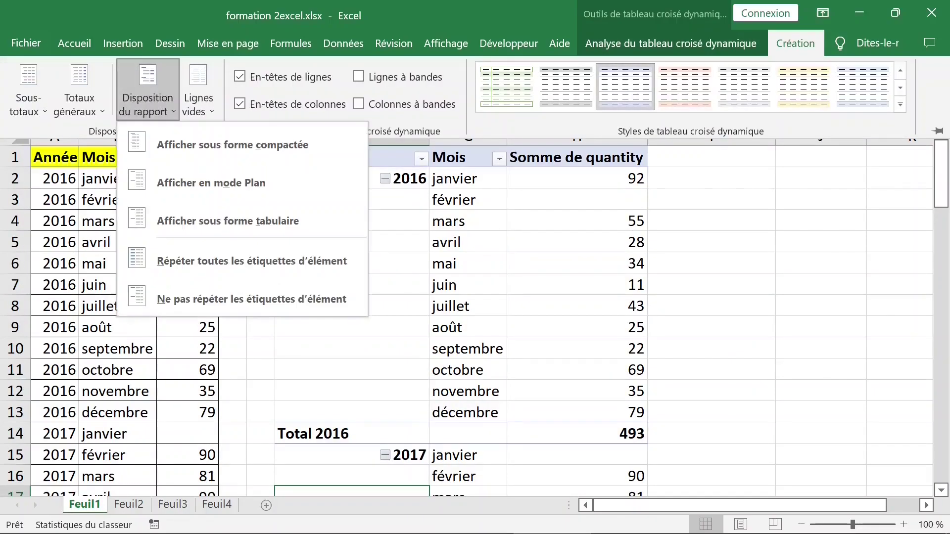
left_click(252, 260)
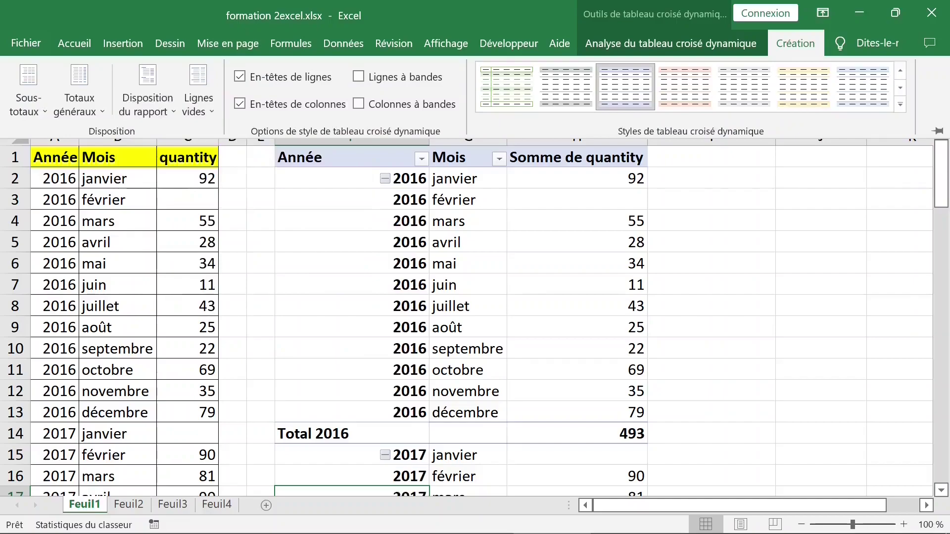
scroll(475, 331, "down", 5)
scroll(475, 332, "up", 5)
left_click(468, 263)
left_click(468, 263)
- Reopen the pivot table field list, move Mois above Année in the rows area, and close the list
left_click(795, 43)
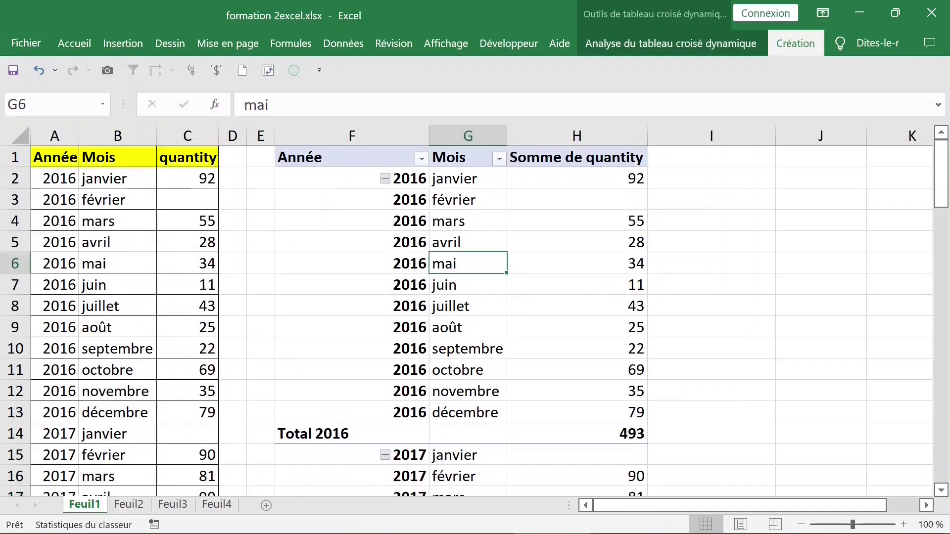
left_click(670, 43)
left_click(794, 43)
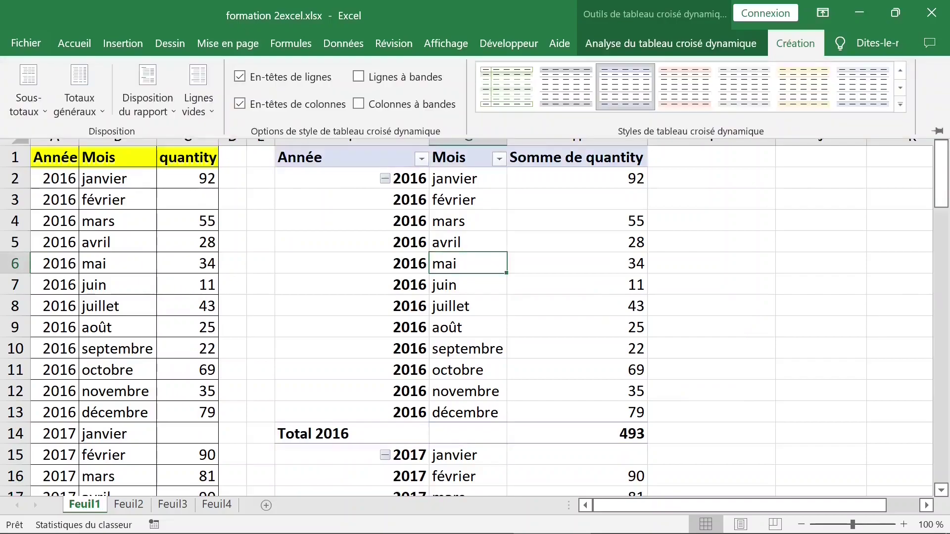
left_click(670, 43)
left_click(841, 84)
left_click(827, 171)
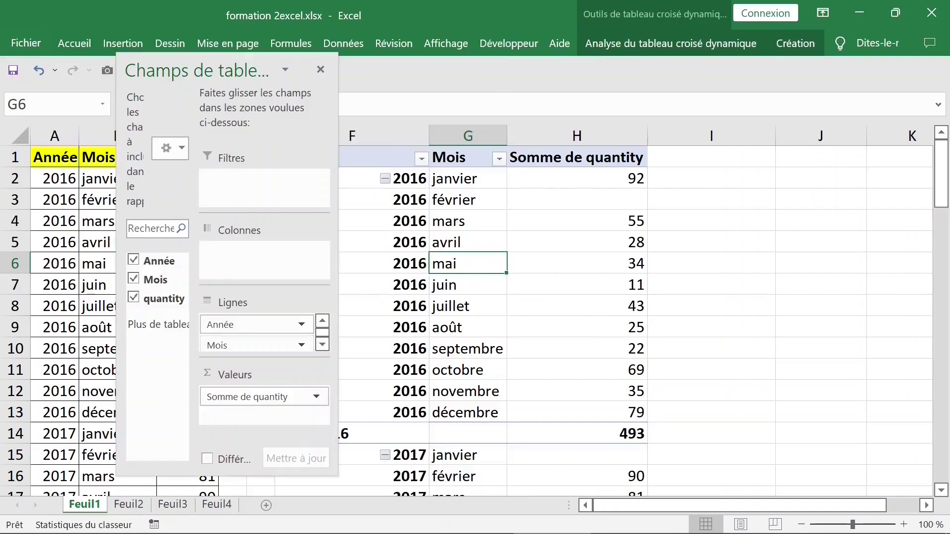
left_click_drag(249, 345, 250, 316)
left_click(320, 69)
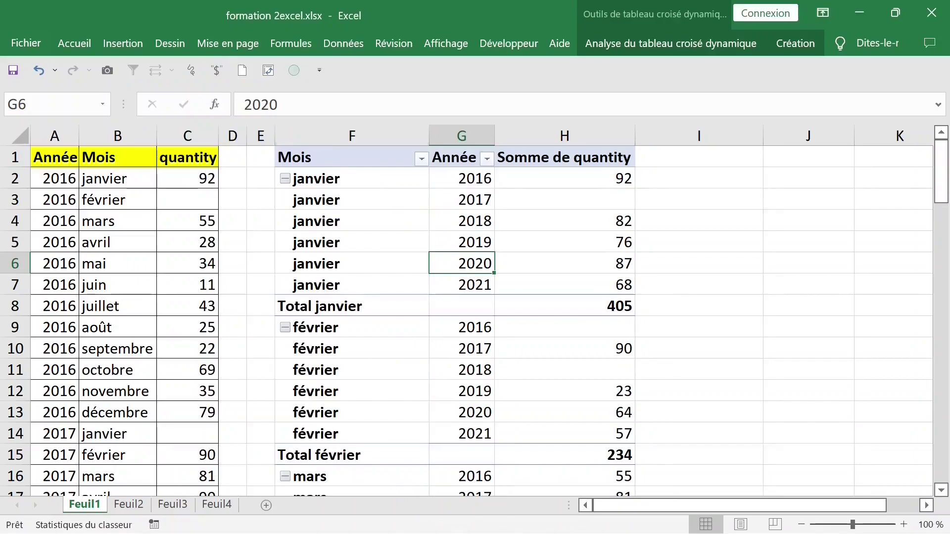
- Move Année from the rows area to the columns area of the pivot table and close the field list
left_click(564, 306)
left_click(351, 199)
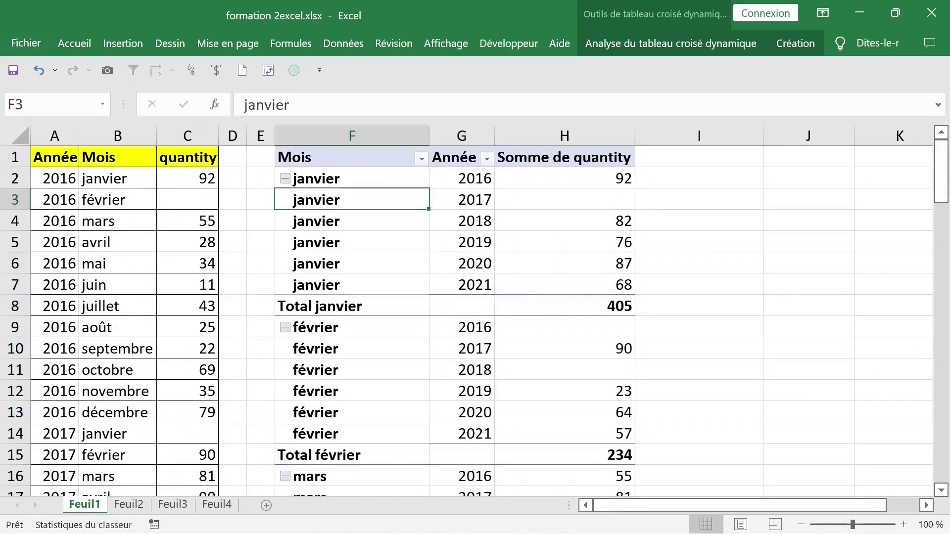
left_click(454, 199)
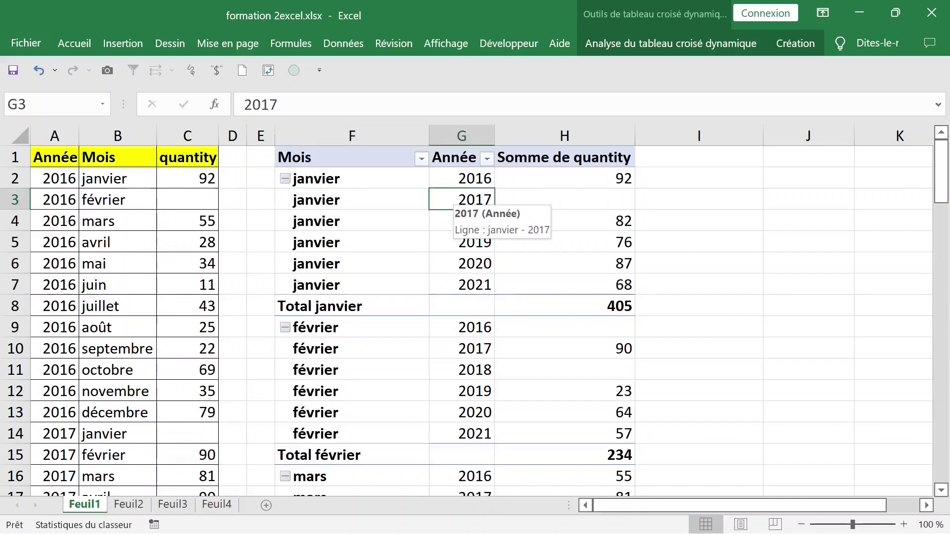
right_click(458, 199)
left_click(549, 520)
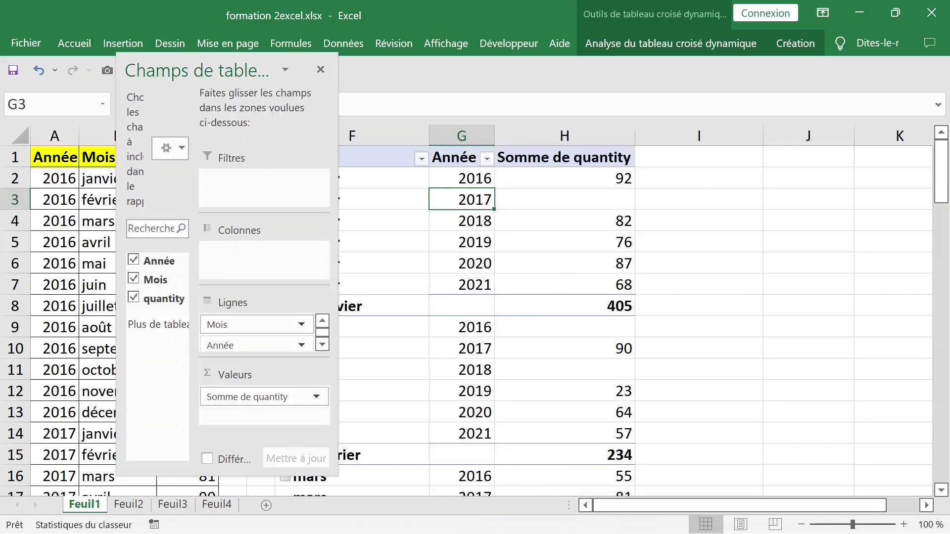
left_click_drag(220, 345, 257, 252)
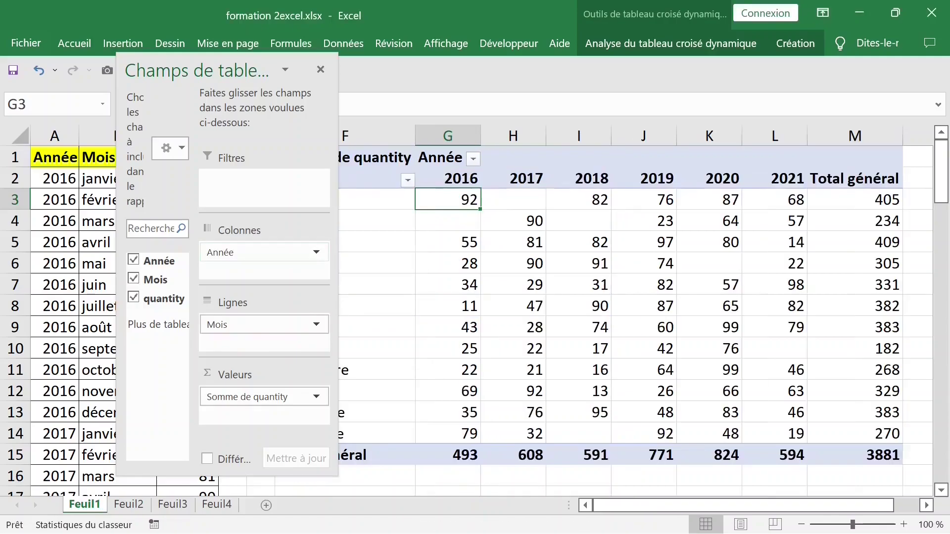
left_click(321, 69)
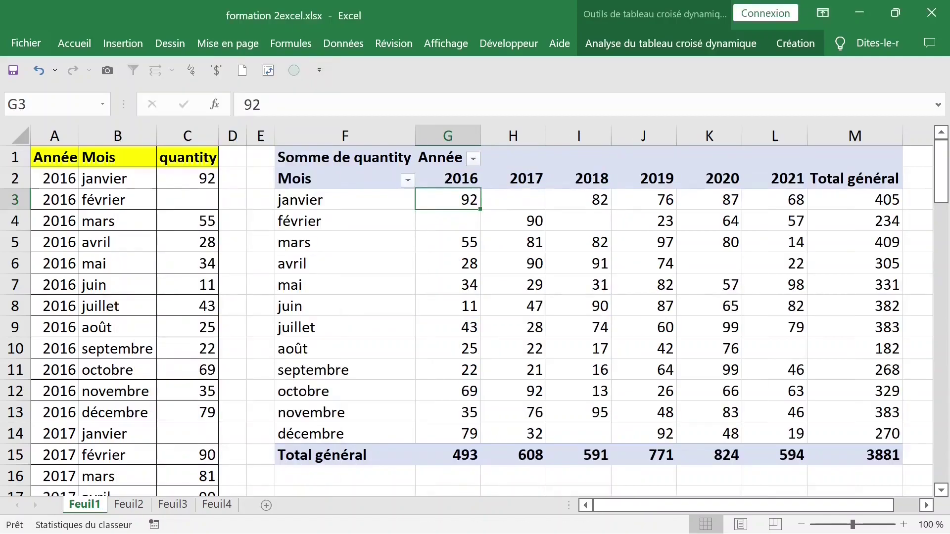
- Apply the tabular form report layout to the pivot table with months in rows and years in columns
left_click(447, 242)
left_click(643, 242)
left_click(795, 43)
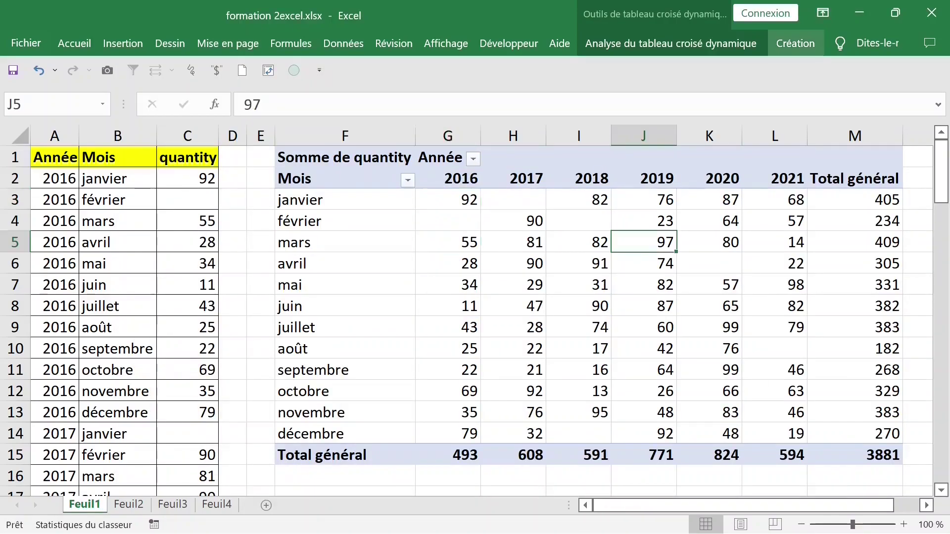
left_click(148, 89)
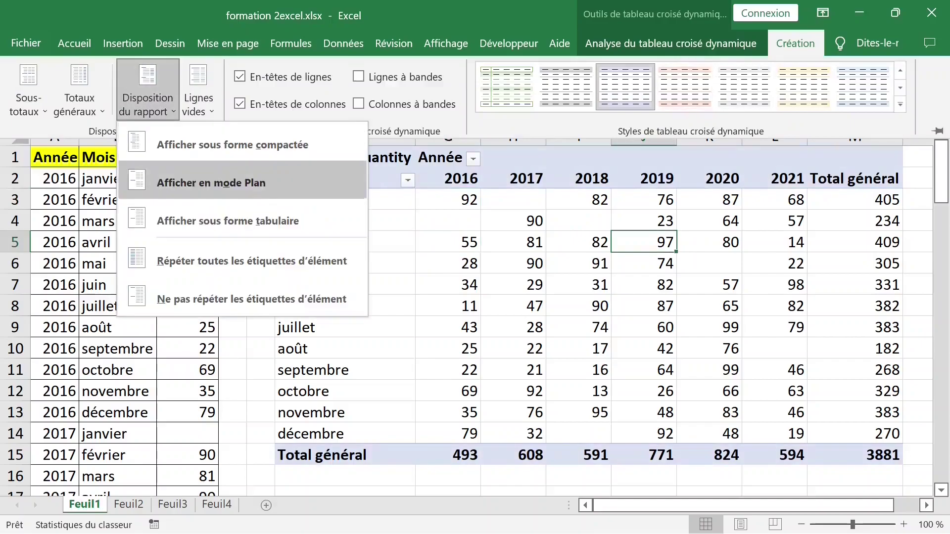
left_click(218, 220)
left_click(513, 241)
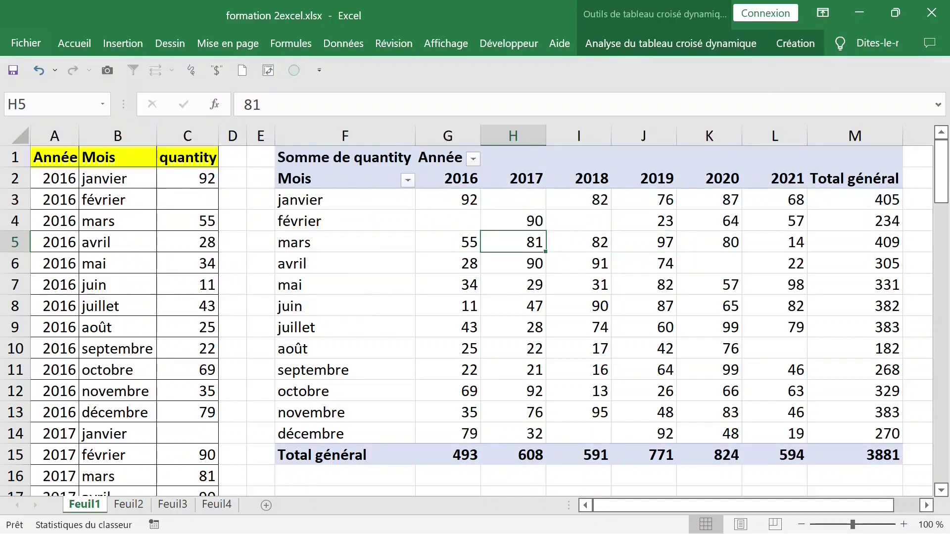
- Fill the empty pivot cells for février 2016, février 2018, avril 2020, août 2021 and décembre 2018 with the lightest gold theme colour
left_click(448, 220)
left_click(579, 220)
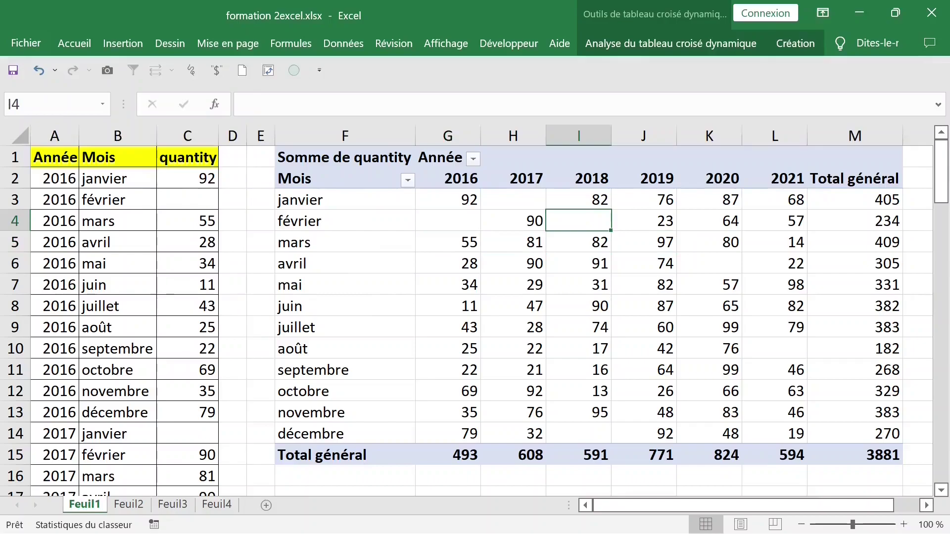
left_click(448, 220)
left_click(578, 221, "ctrl")
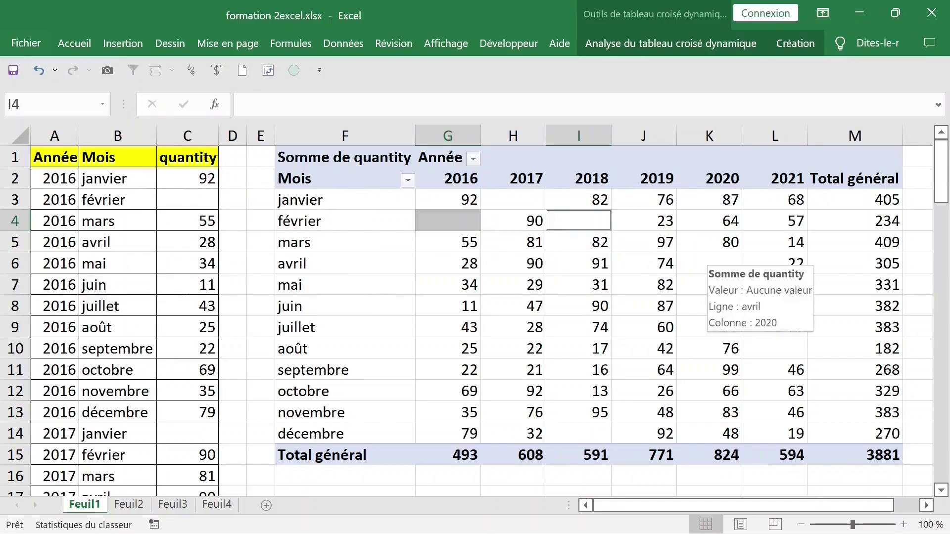
left_click(709, 263, "ctrl")
left_click(774, 348, "ctrl")
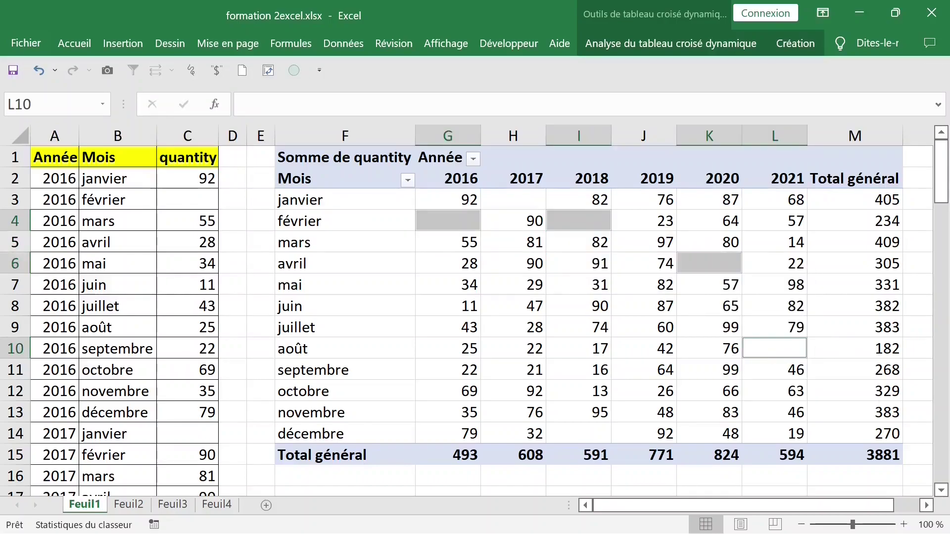
left_click(578, 433, "ctrl")
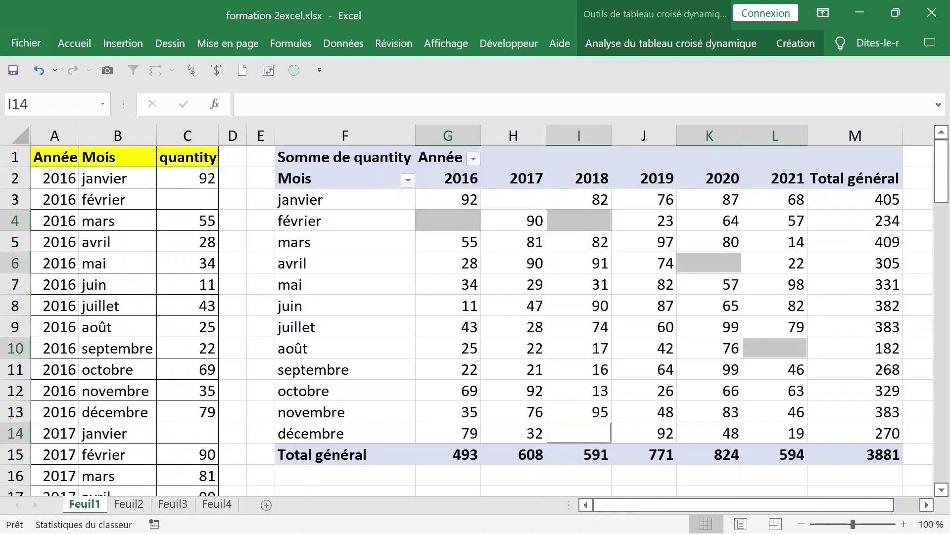
left_click(74, 43)
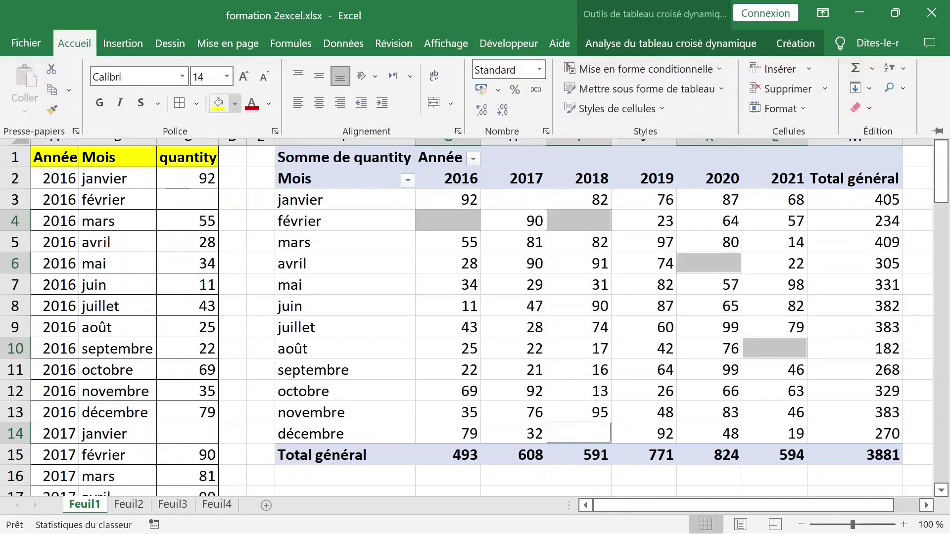
left_click(235, 103)
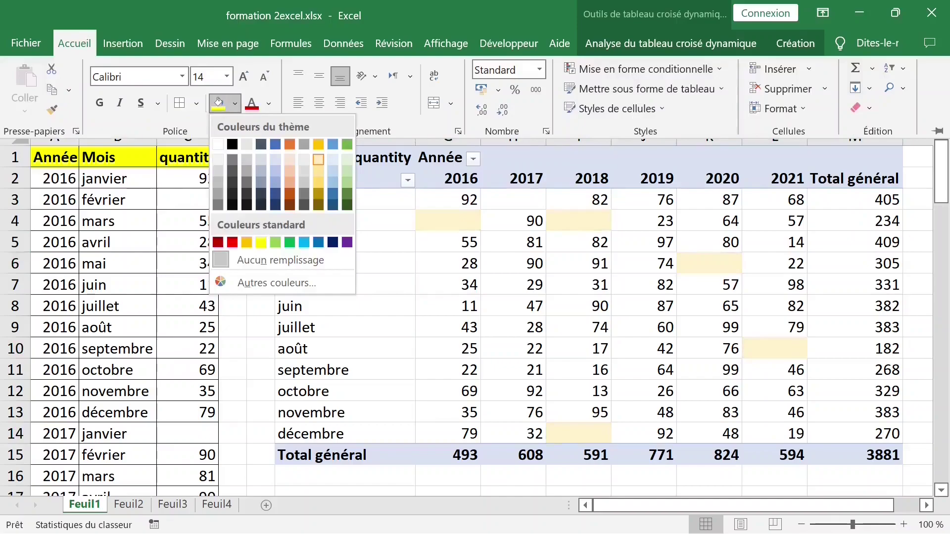
left_click(318, 159)
left_click(578, 285)
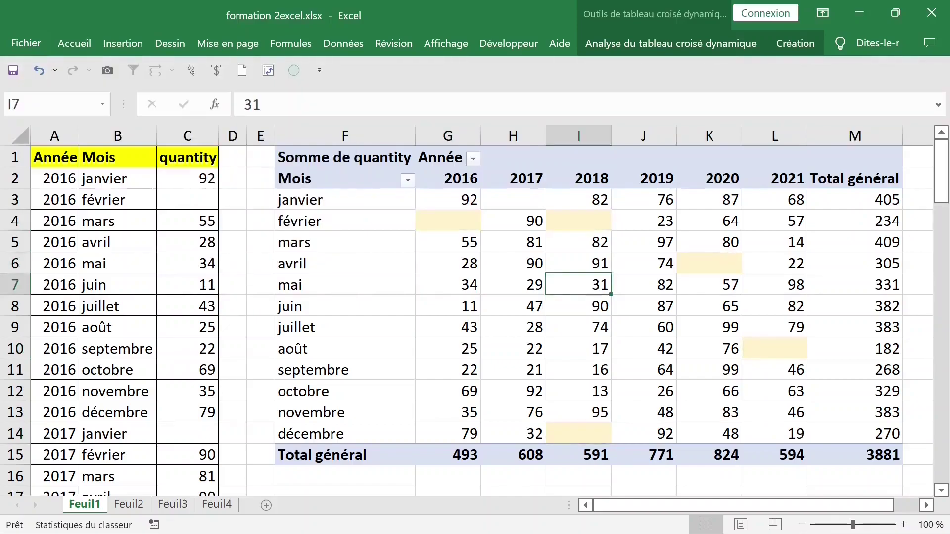
left_click(448, 219)
right_click(448, 219)
key("Escape")
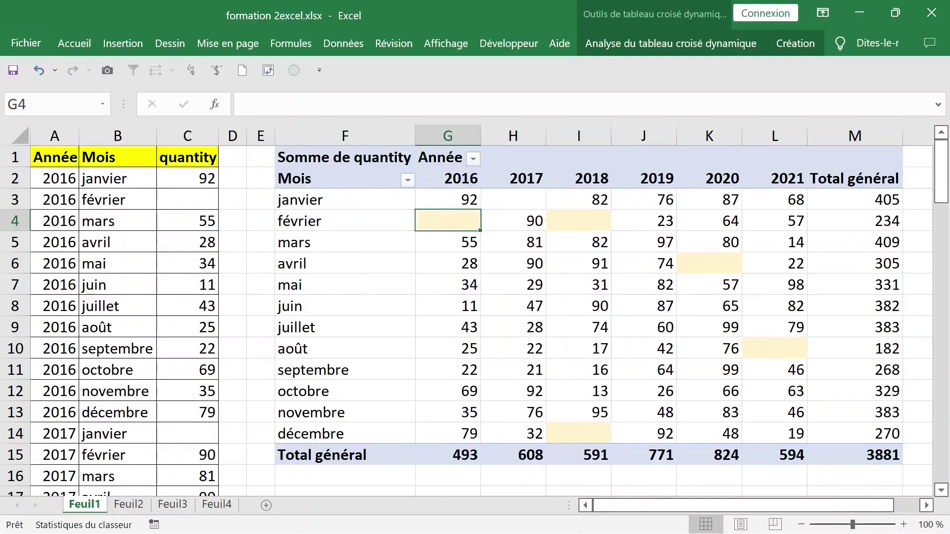
- Set the pivot table options to show 0 for empty cells and apply the change
left_click(448, 263)
right_click(460, 263)
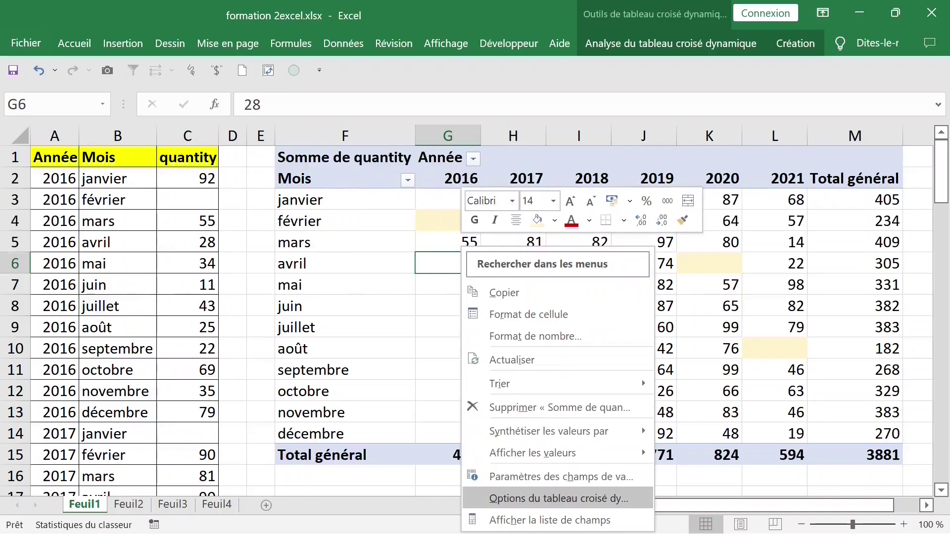
left_click(558, 498)
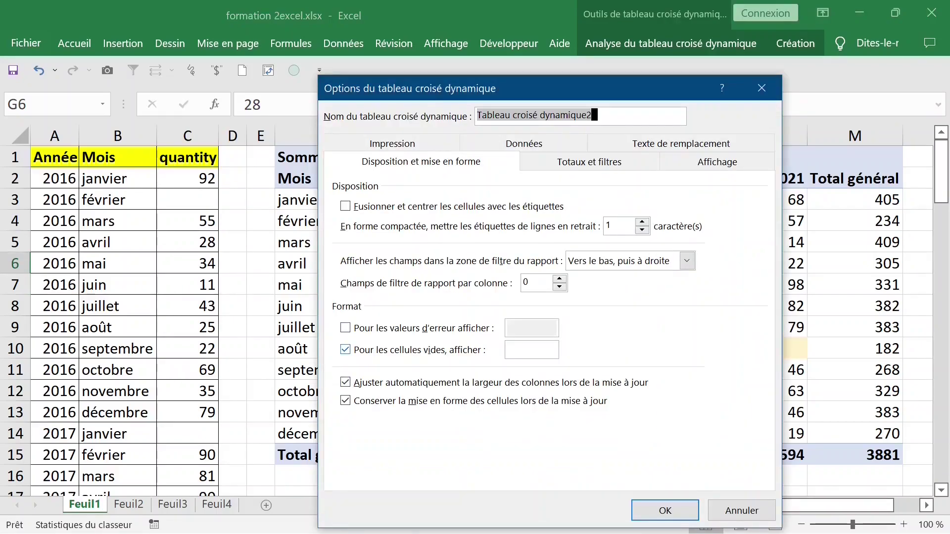
left_click(345, 350)
left_click(511, 349)
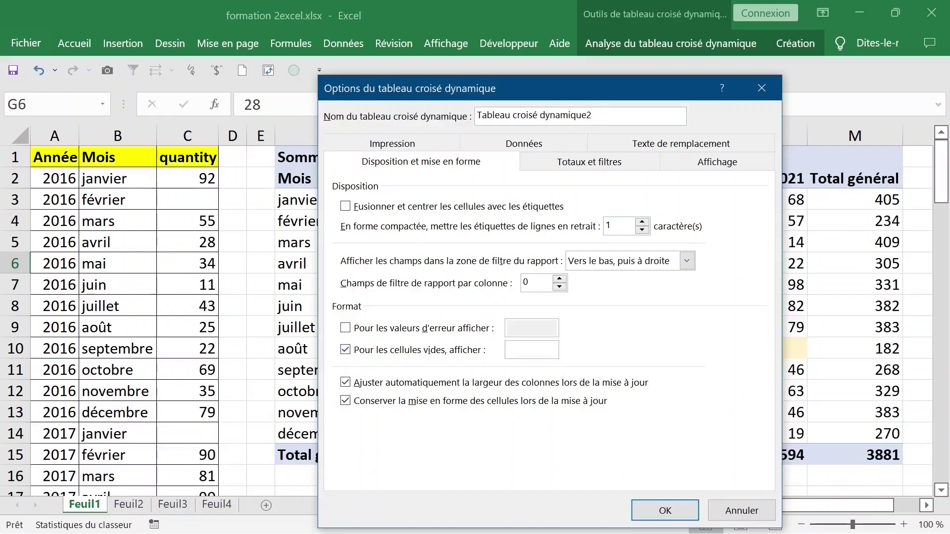
type("0")
key("Return")
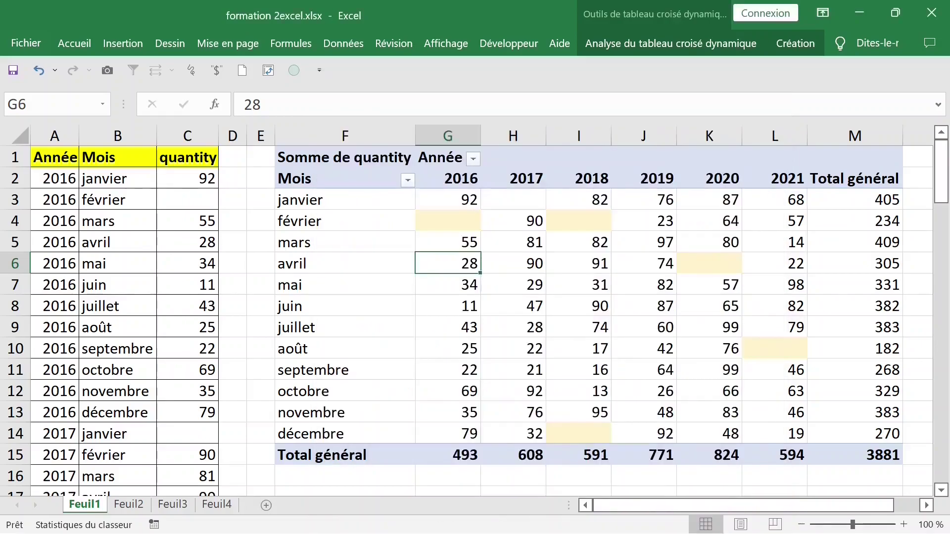
left_click(619, 304)
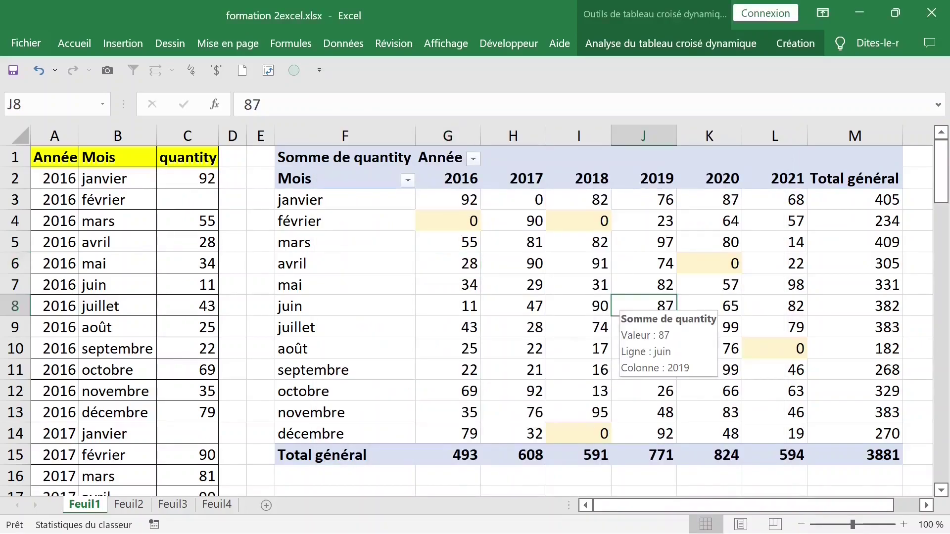
left_click(513, 306)
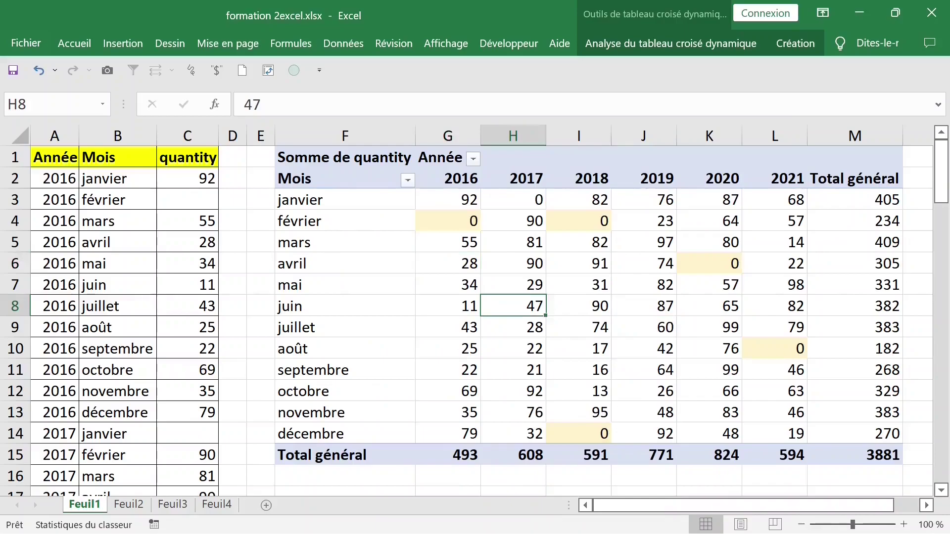
- Swap the pivot fields so Mois is in the columns area and Année in the rows area
left_click(187, 263)
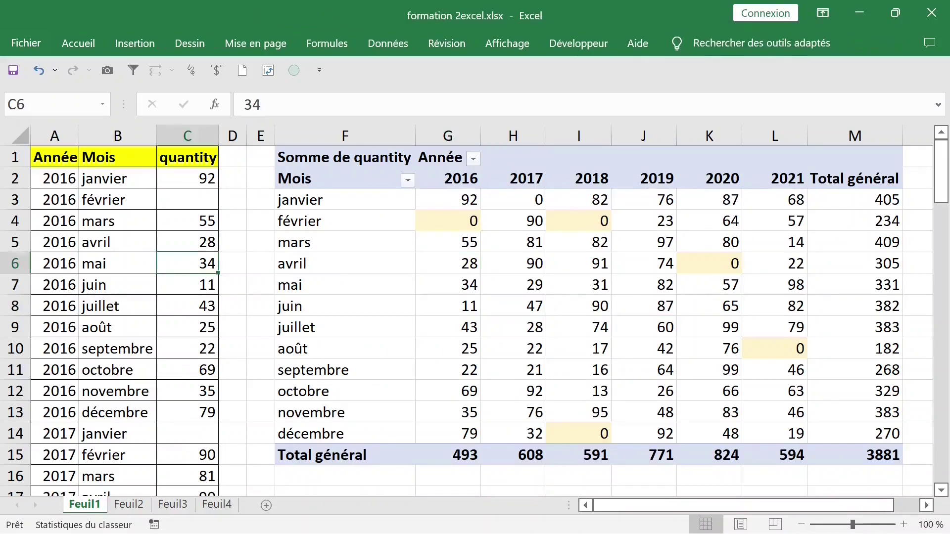
left_click(460, 240)
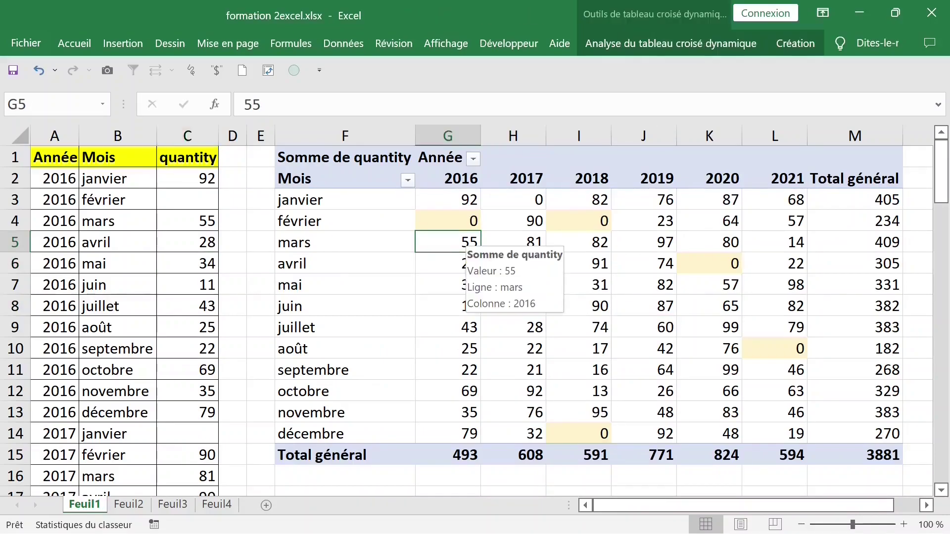
right_click(455, 241)
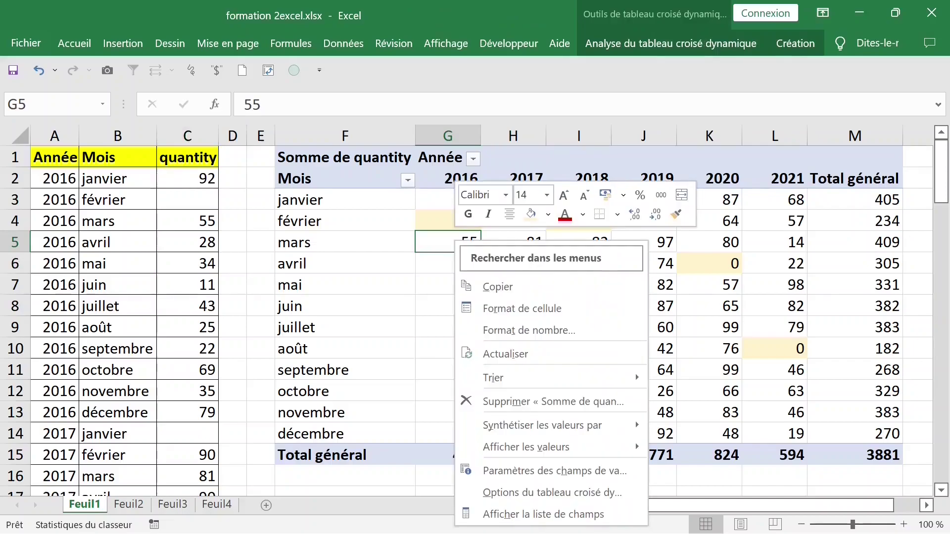
left_click(543, 514)
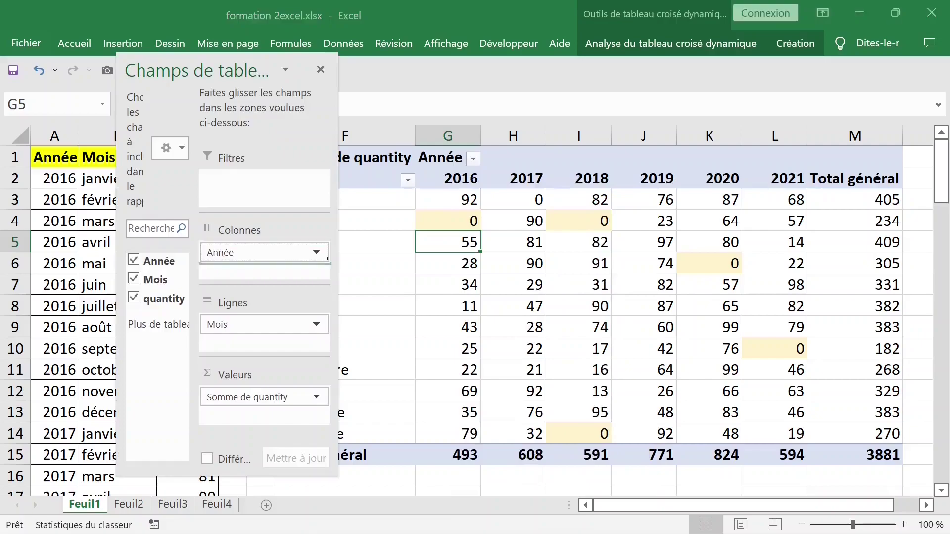
mouse_move(257, 252)
left_mouse_down()
mouse_move(258, 345)
mouse_move(262, 252)
left_mouse_up()
left_click(536, 391)
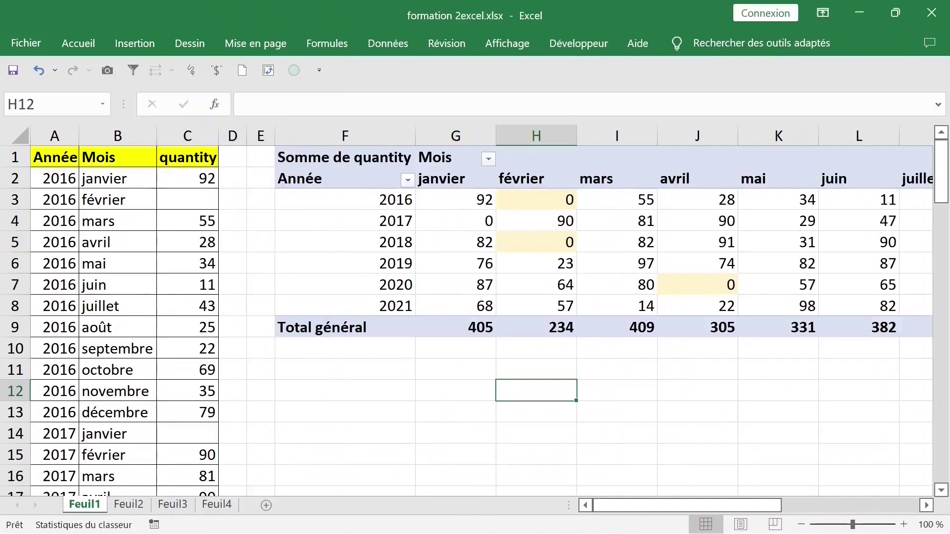
- Hide the source data columns A to C next to the pivot table
left_click(187, 221)
left_click_drag(187, 136, 55, 135)
right_click(104, 136)
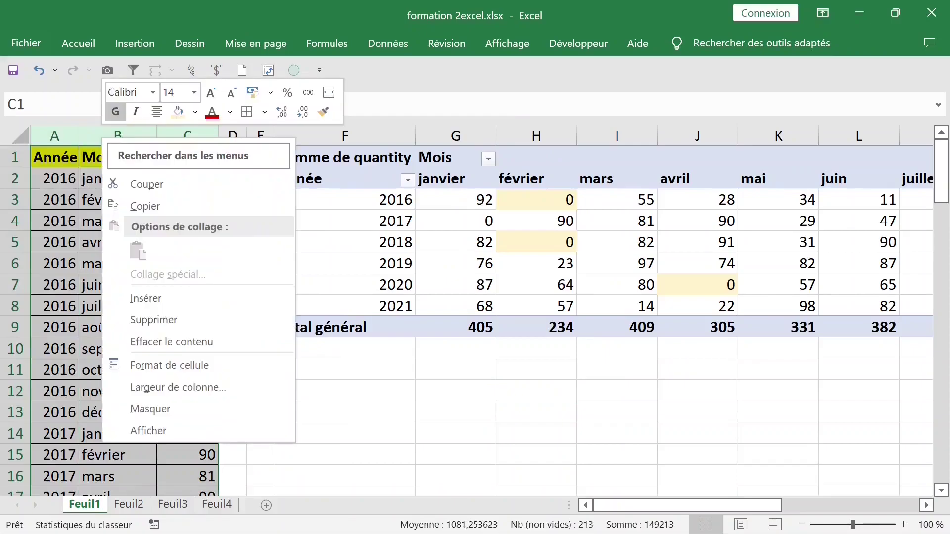
left_click(150, 409)
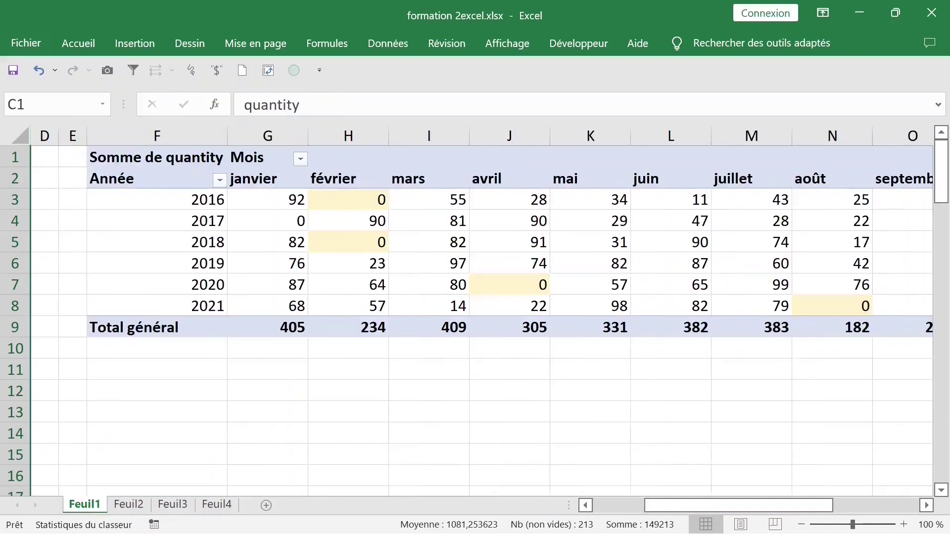
left_click(429, 391)
- Auto-fit the widths of the pivot table columns from mars to août
left_click(267, 136)
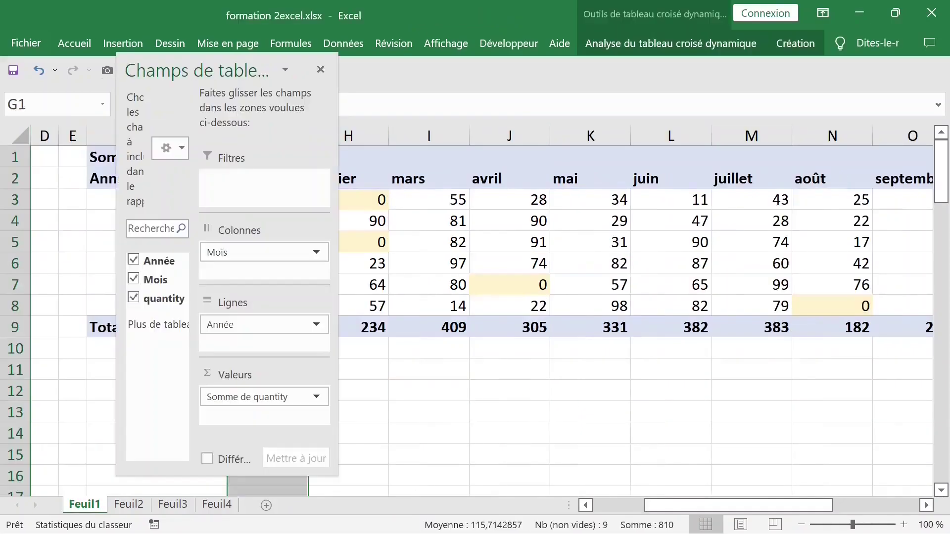
left_click(751, 135)
left_click(428, 136)
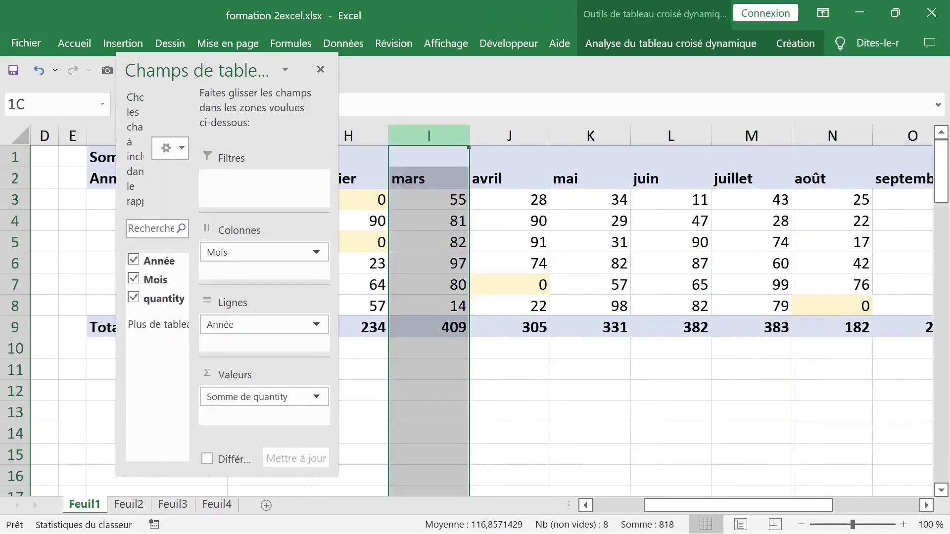
left_click(832, 135, "shift")
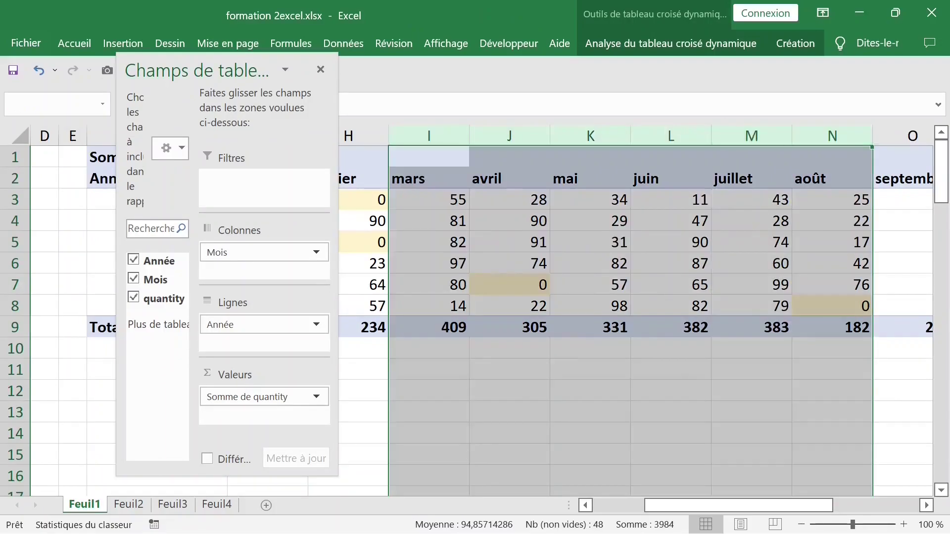
double_click(872, 136)
- Auto-fit the widths of the pivot table columns from septembre to décembre
left_click(650, 135)
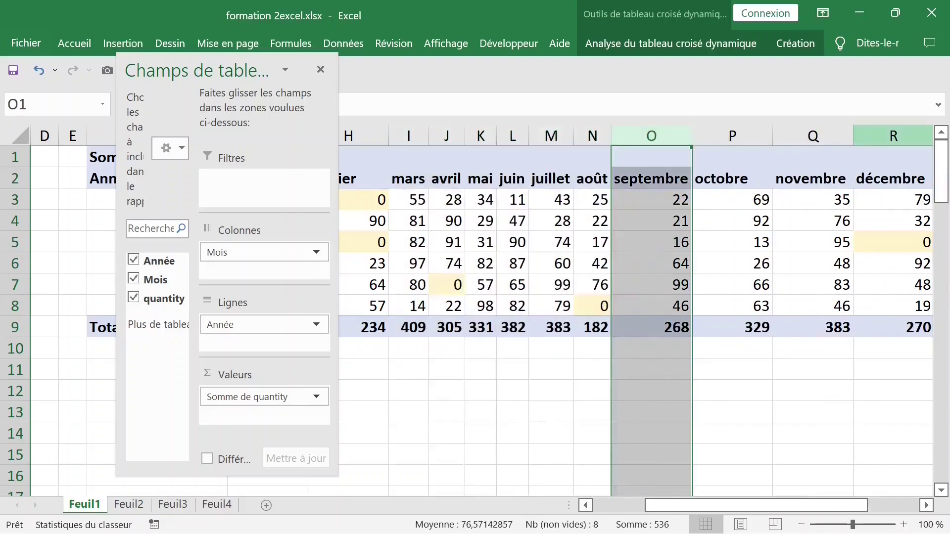
left_click(893, 136, "shift")
double_click(692, 136)
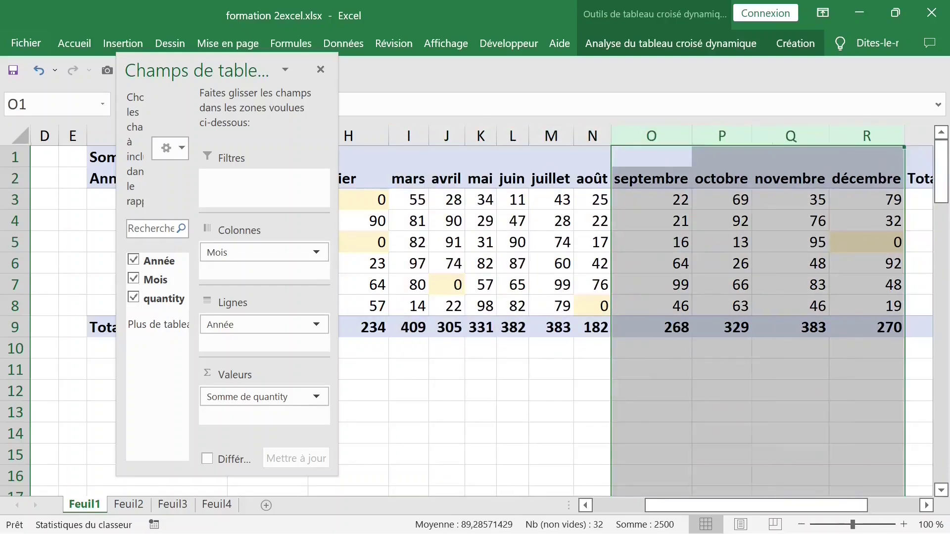
left_click(790, 347)
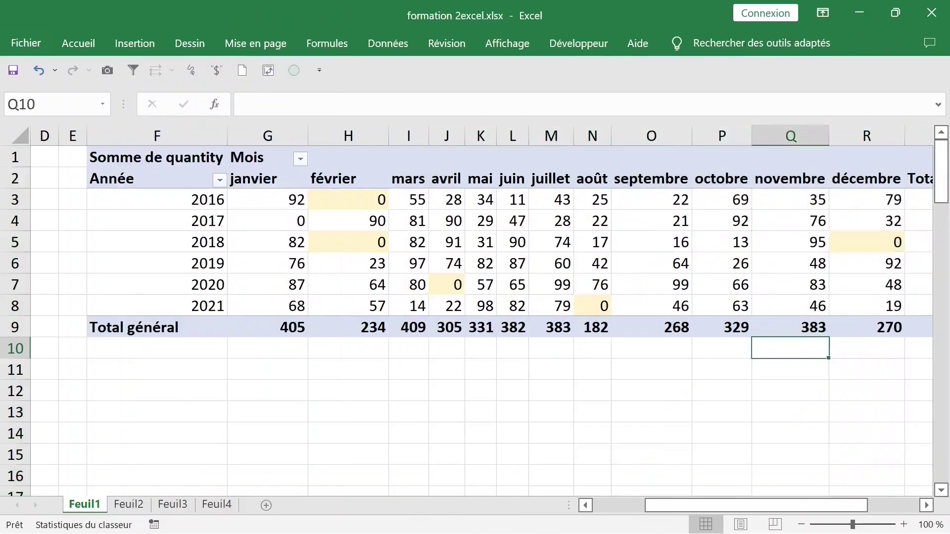
- Auto-fit the janvier and février column widths and close the pivot table field list
left_click_drag(308, 136, 307, 136)
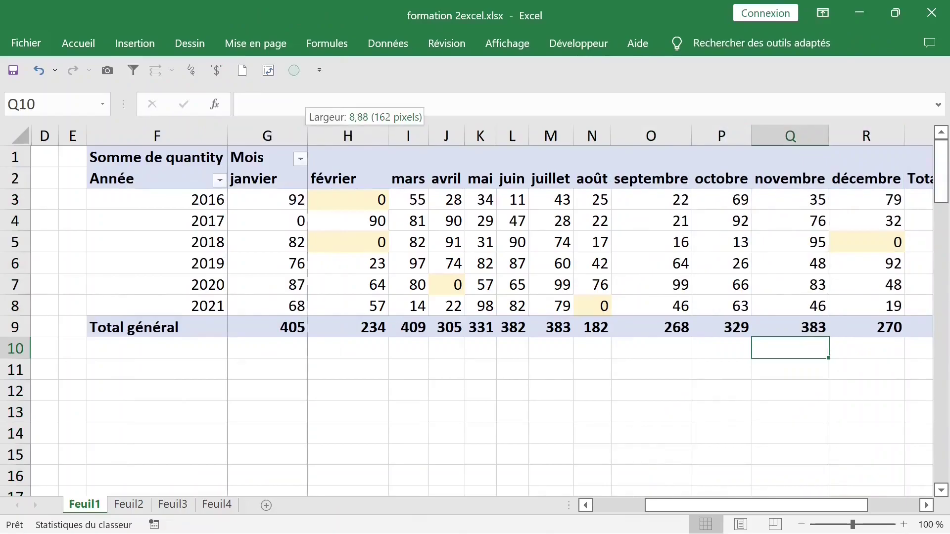
double_click(308, 136)
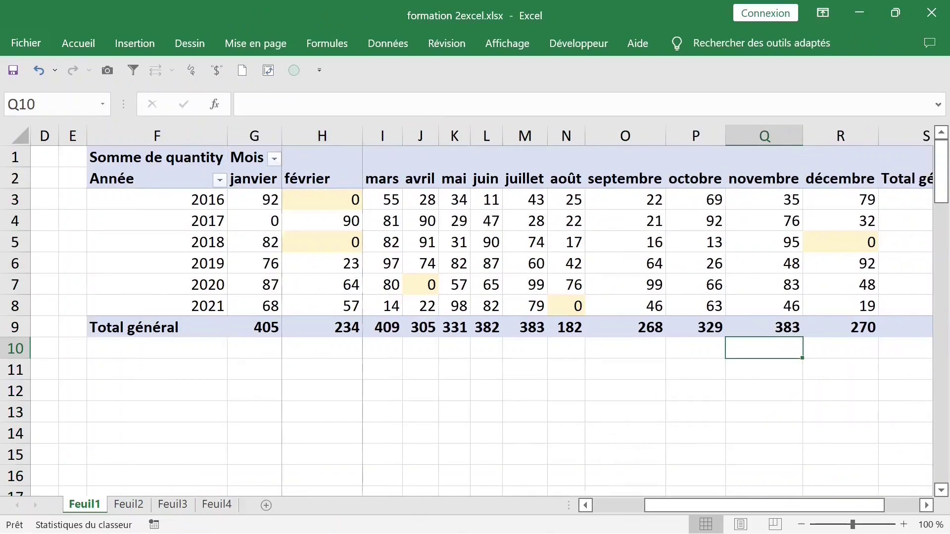
double_click(362, 136)
left_click(890, 168)
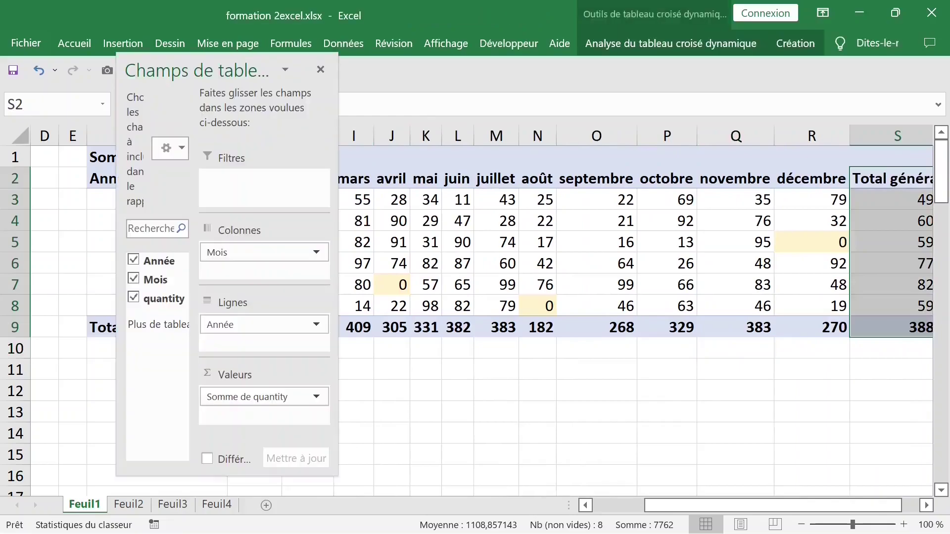
left_click(495, 156)
left_click(320, 70)
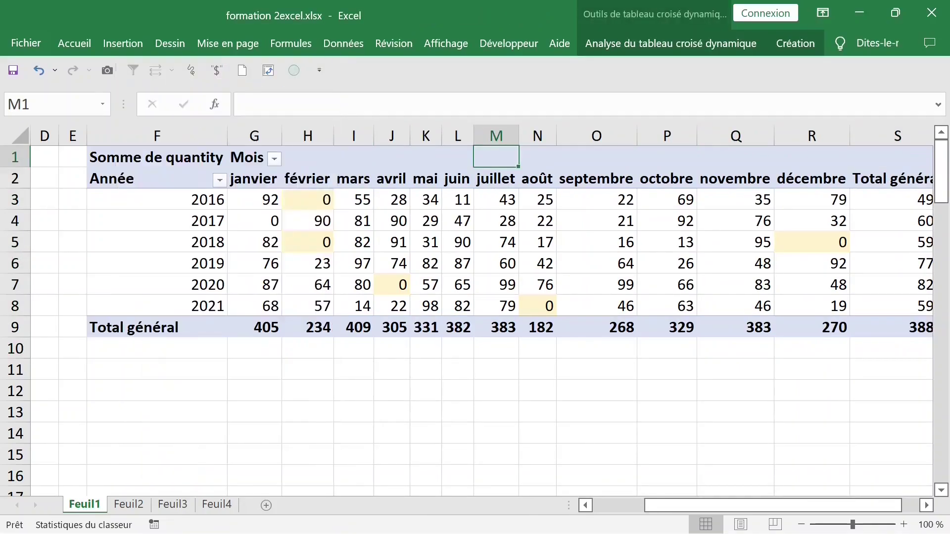
- Apply text wrapping to the pivot header cells from janvier to Total général
left_click(254, 178)
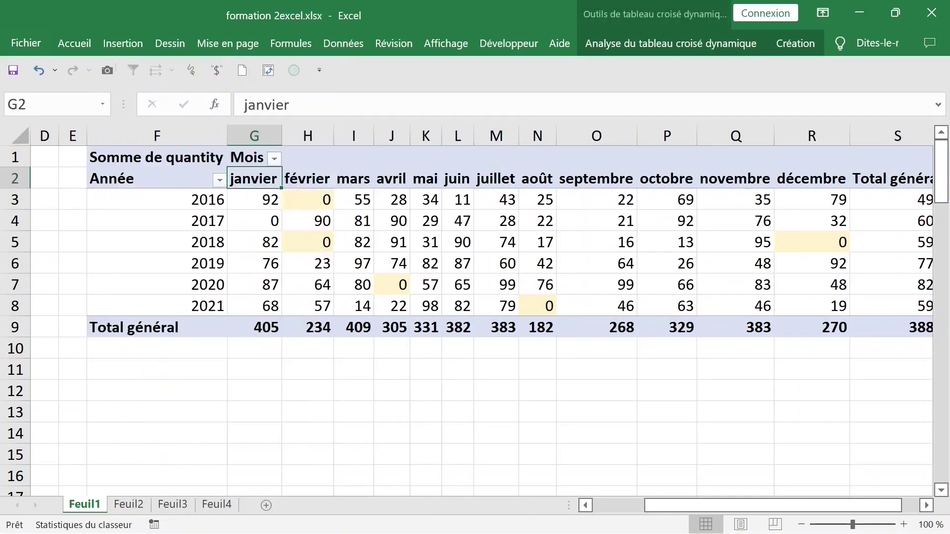
key("ctrl+shift+Right")
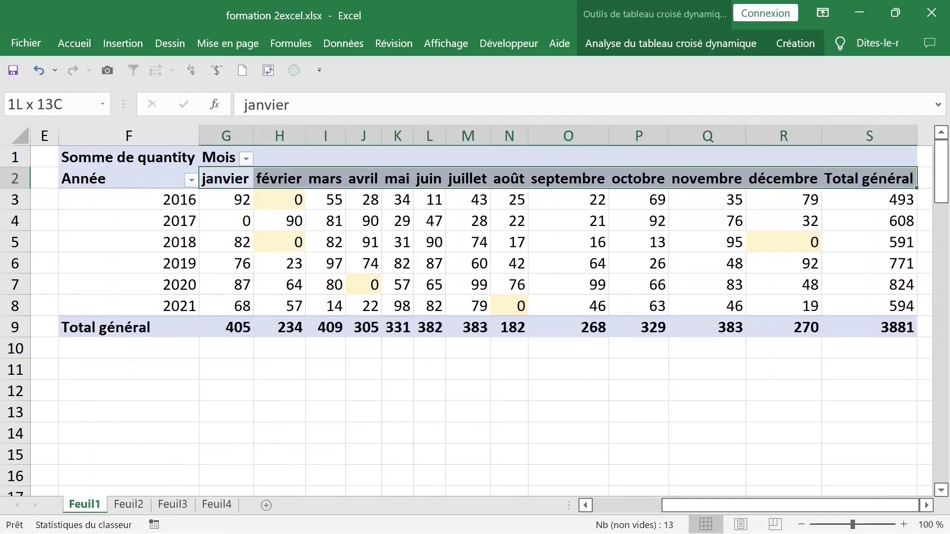
left_click(74, 43)
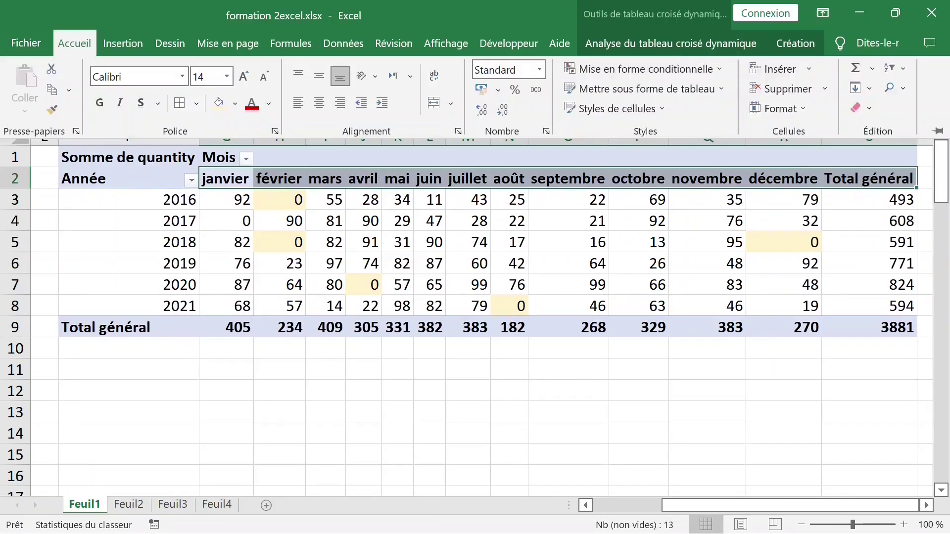
left_click(434, 76)
- Make header row 2 two text lines tall and narrow column S so Total général wraps
left_click_drag(15, 189, 15, 209)
left_click(868, 187)
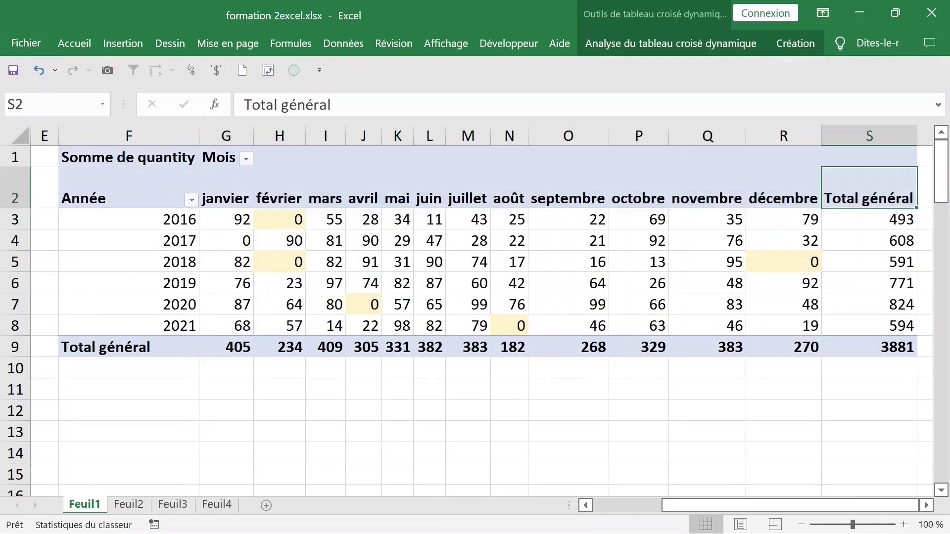
left_click_drag(917, 136, 890, 135)
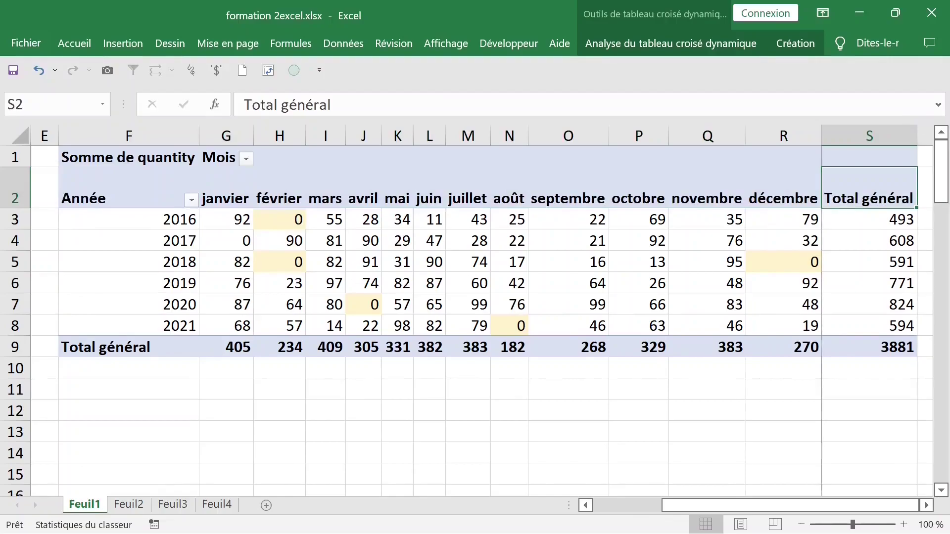
- Vertically centre the header cells in row 2 from Année to Total général
left_click_drag(855, 197, 129, 198)
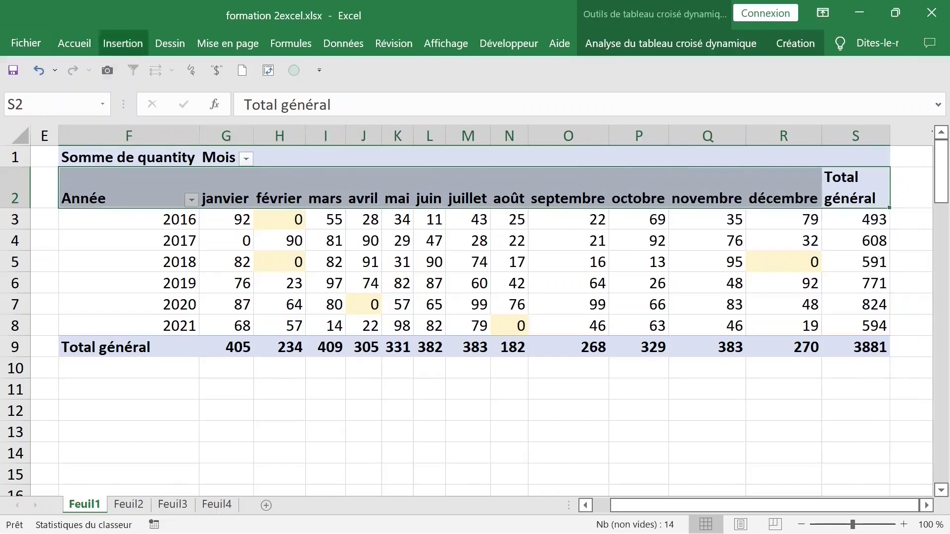
left_click(75, 43)
left_click(319, 76)
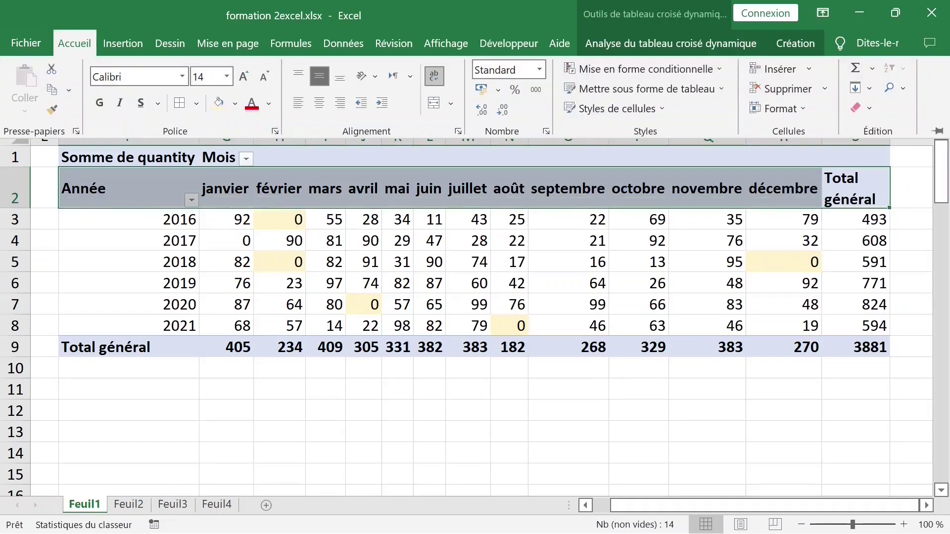
key("Escape")
left_click(429, 347)
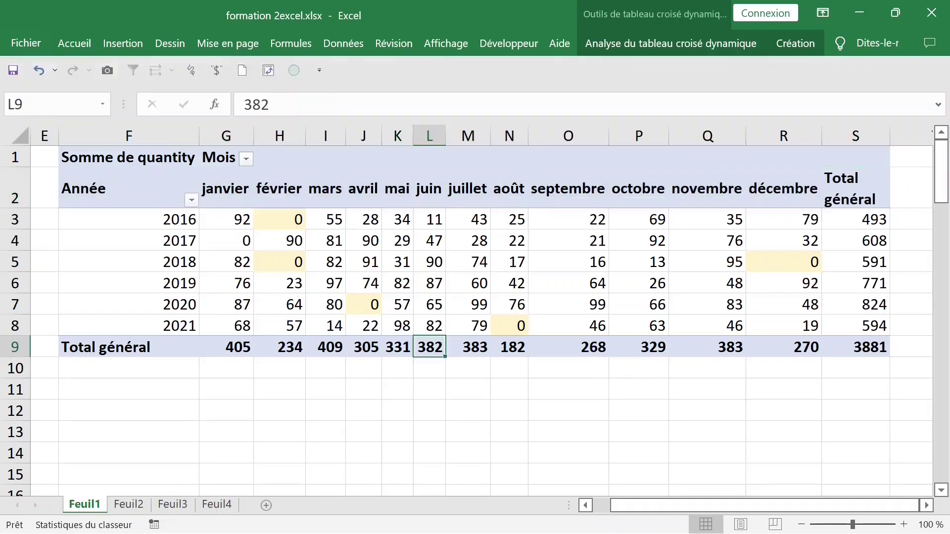
- Extract the source records behind novembre's grand total to a new sheet, then return to Feuil1
left_click(706, 410)
left_click(429, 241)
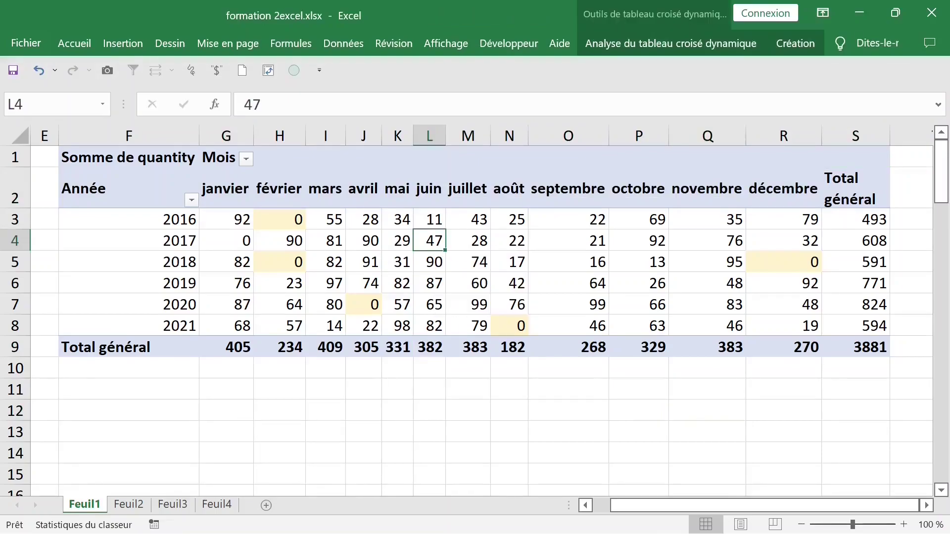
left_click(855, 347)
left_click(783, 188)
left_click(707, 188)
left_click_drag(707, 188, 707, 347)
left_click(707, 347)
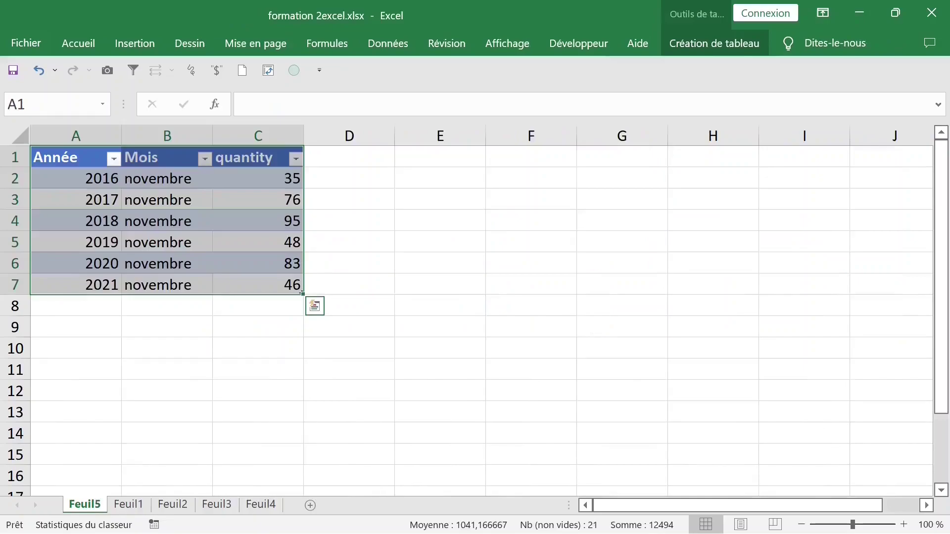
left_click(167, 178)
left_click(167, 135)
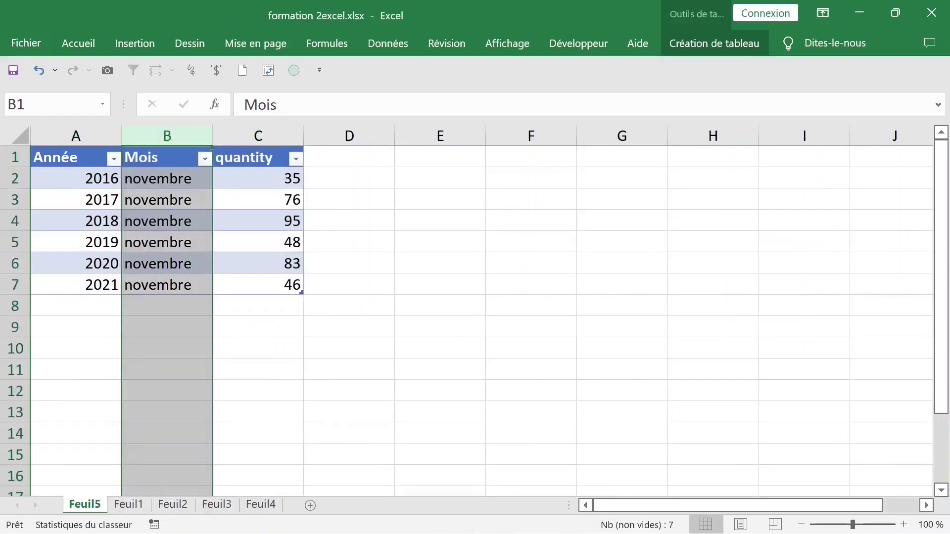
left_click(128, 504)
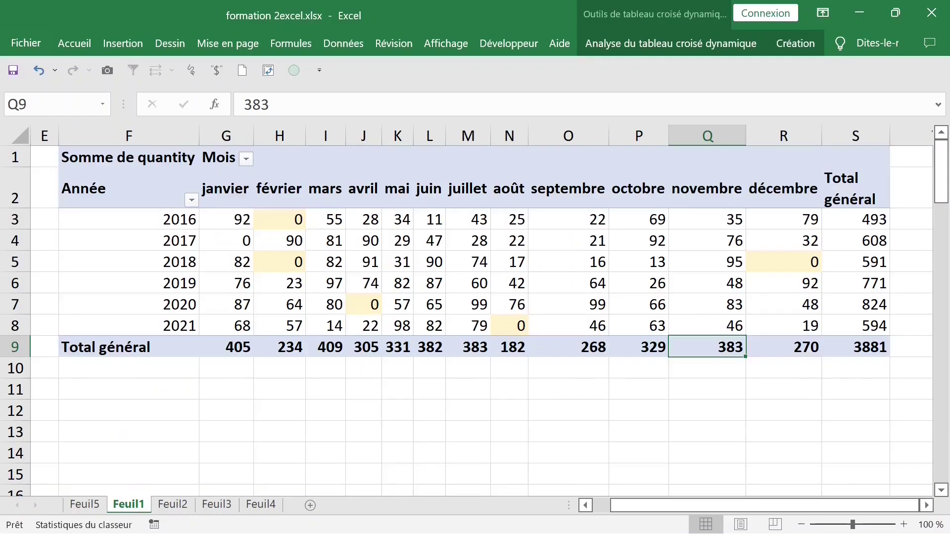
- Extract the source records behind avril's grand total to a new sheet, check the 2020 quantity and return to Feuil1
left_click(363, 189)
left_click(363, 347)
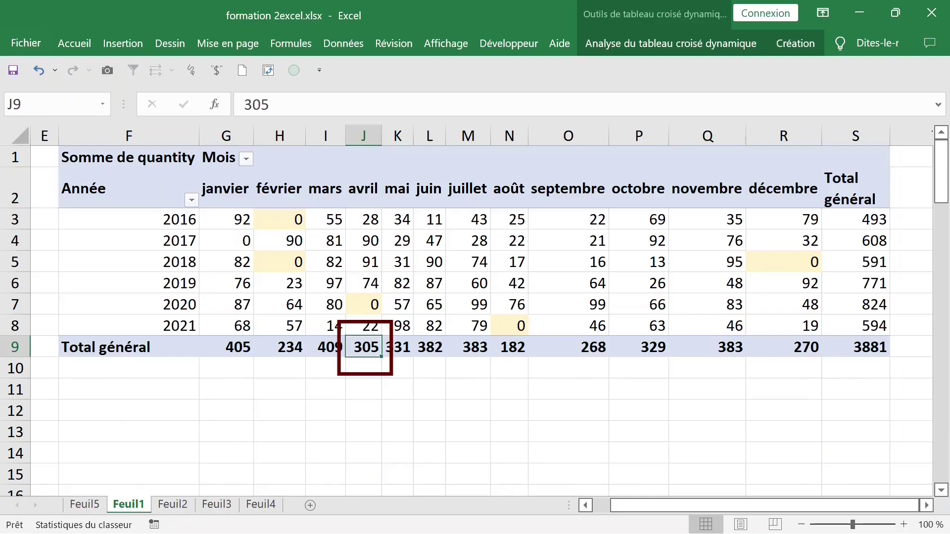
double_click(363, 347)
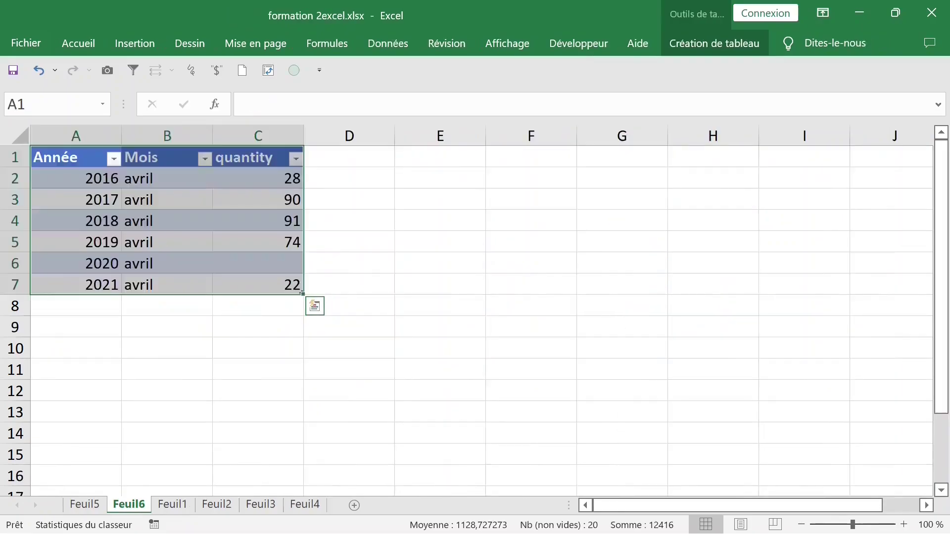
left_click(258, 263)
left_click(172, 504)
- Change the summary calculation of the pivot's quantity values from sum to Max
left_click(397, 219)
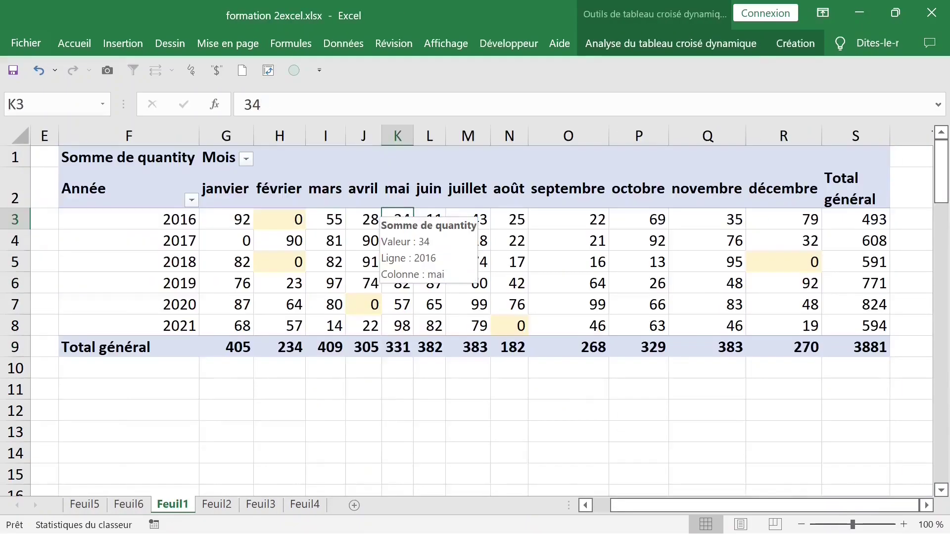
left_click(283, 219)
right_click(286, 218)
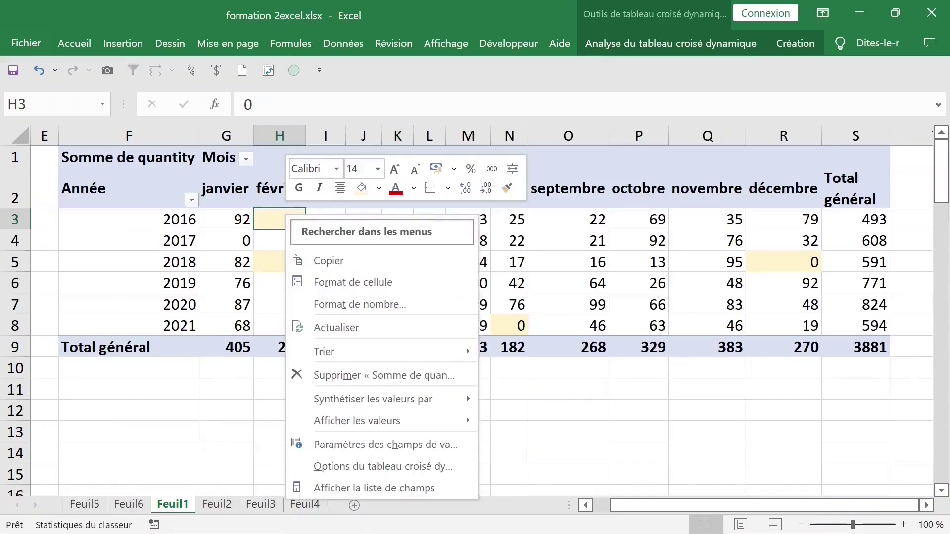
right_click(285, 217)
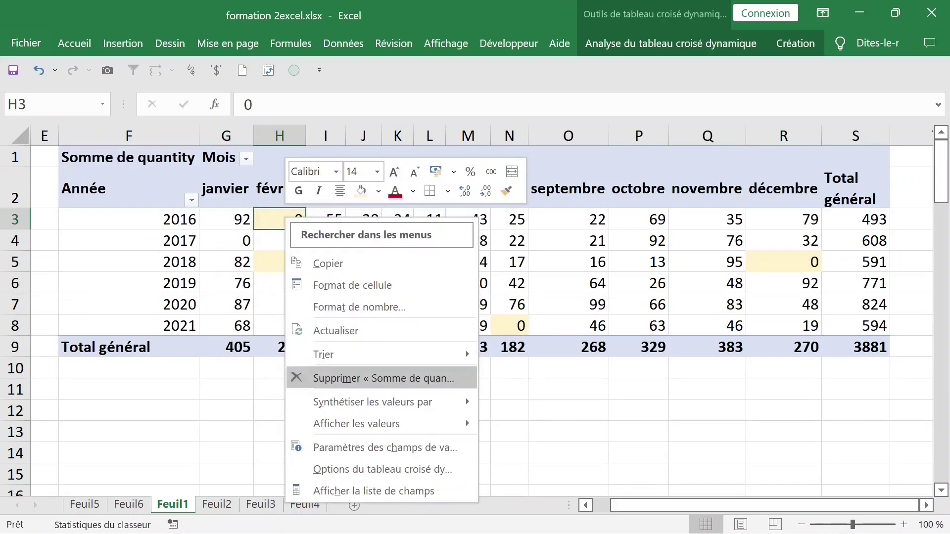
mouse_move(372, 401)
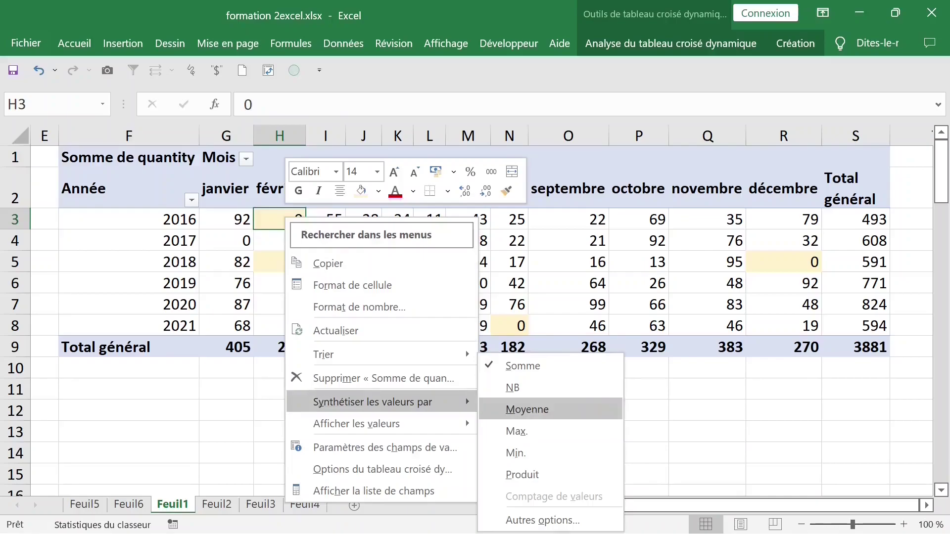
key("Down")
key("Return")
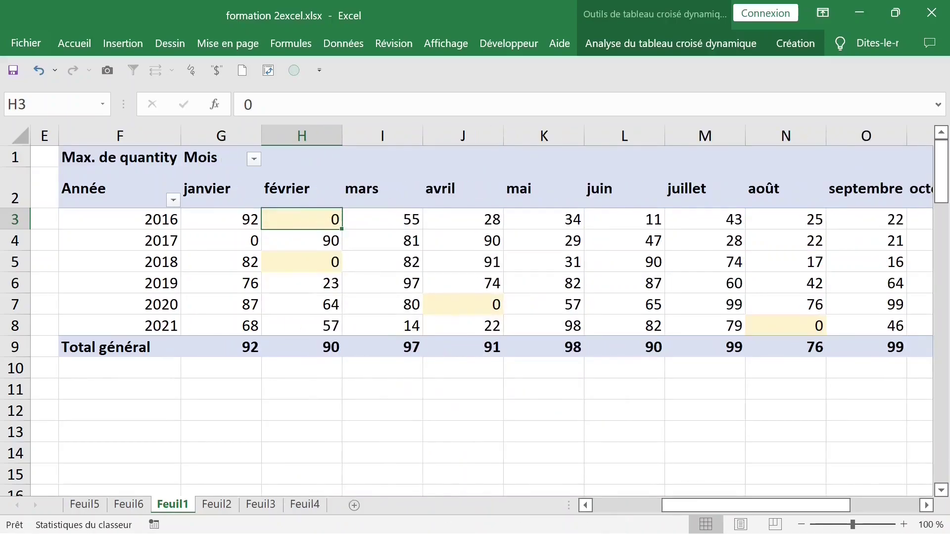
- Swap the pivot fields so Année is in the columns area and Mois in the rows area, then close the field list
scroll(539, 416, "down", 1)
left_click(417, 179)
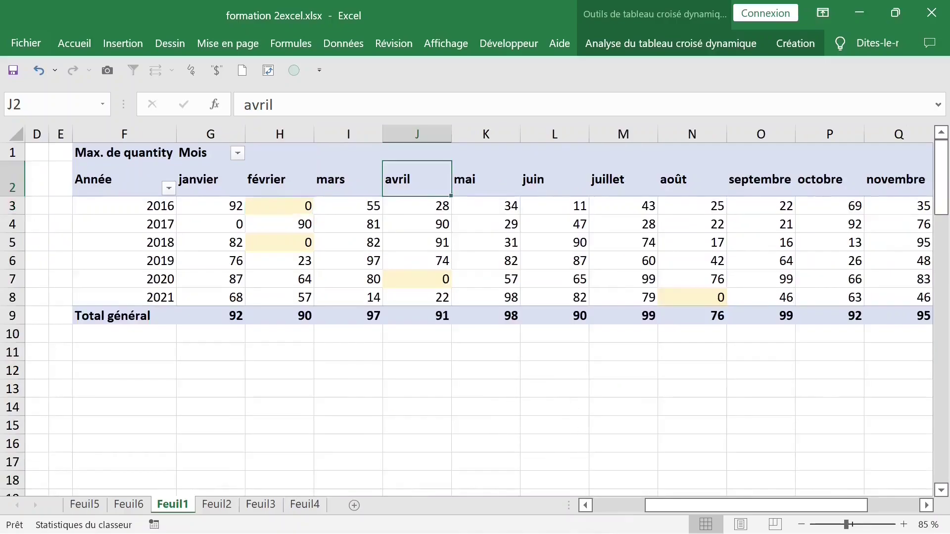
right_click(426, 176)
key("Up")
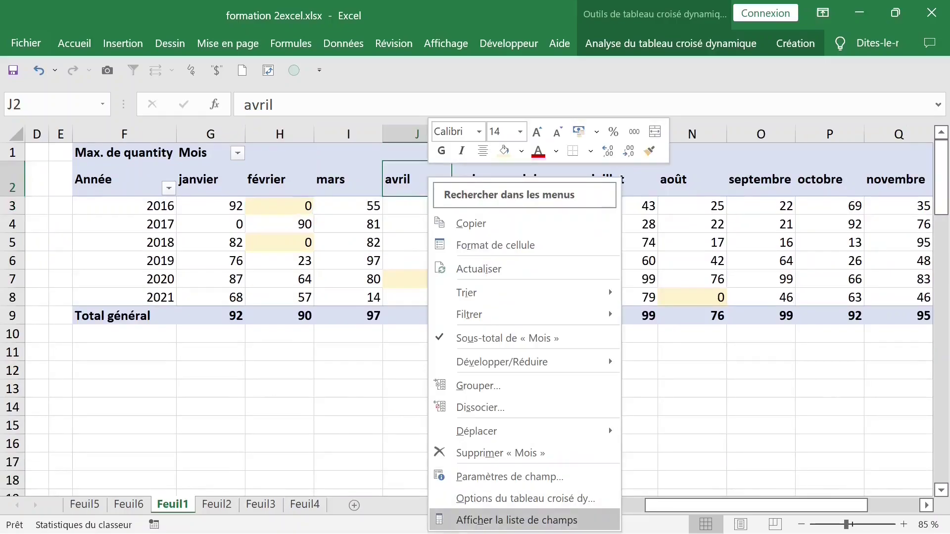
key("Return")
mouse_move(258, 252)
left_mouse_down()
mouse_move(258, 337)
mouse_move(264, 252)
left_mouse_up()
left_click(320, 69)
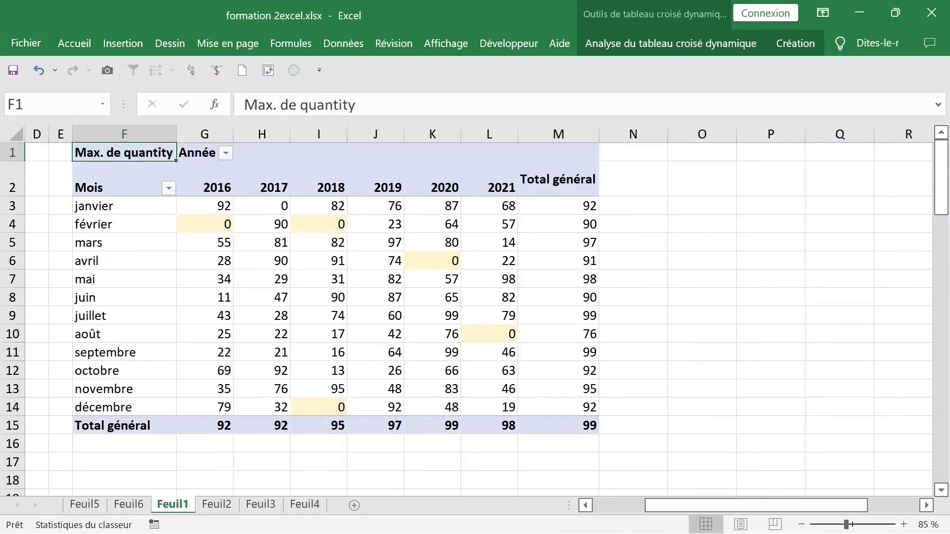
left_click(318, 243)
left_click(124, 152)
scroll(402, 223, "up", 4)
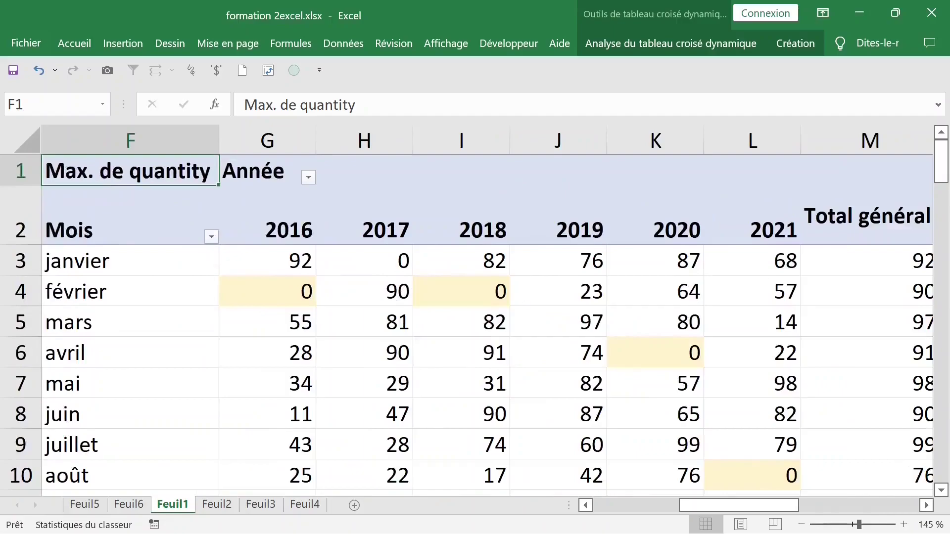
- Change the summary calculation of the pivot's quantity values from Max to Min through the value field settings
left_click(267, 260)
scroll(242, 217, "down", 3)
right_click(242, 218)
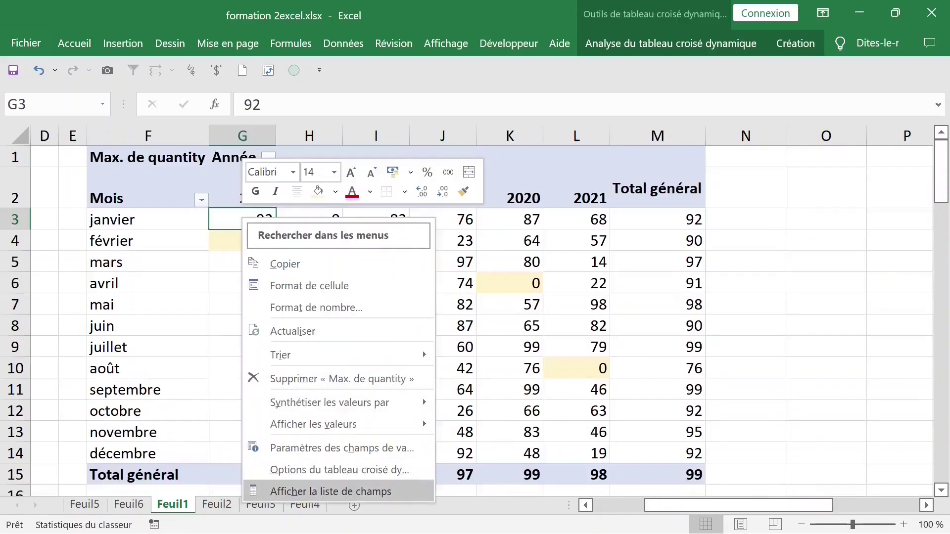
left_click(330, 492)
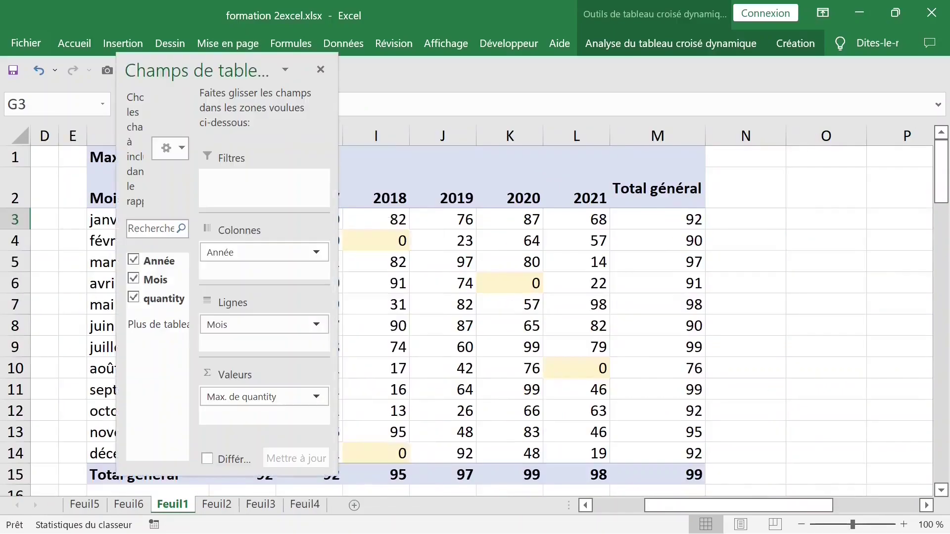
left_click(316, 396)
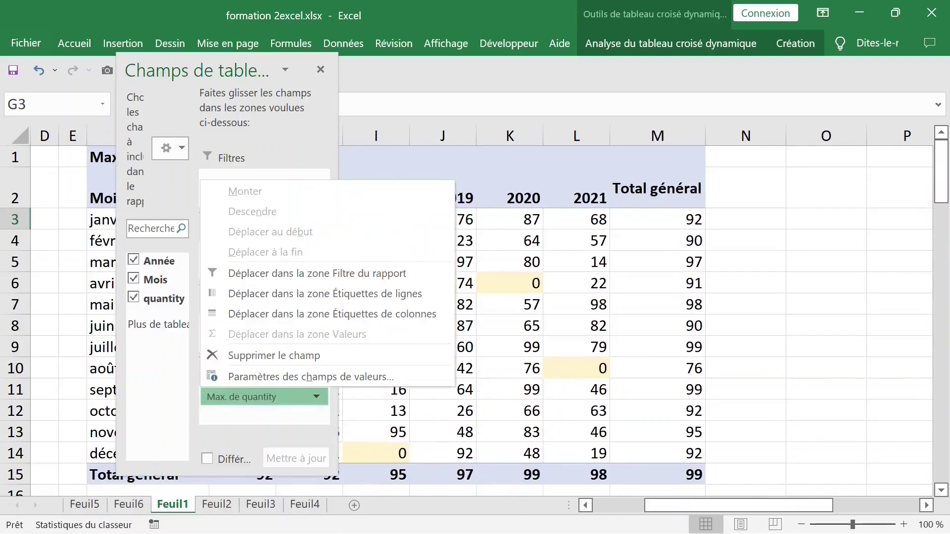
left_click(267, 374)
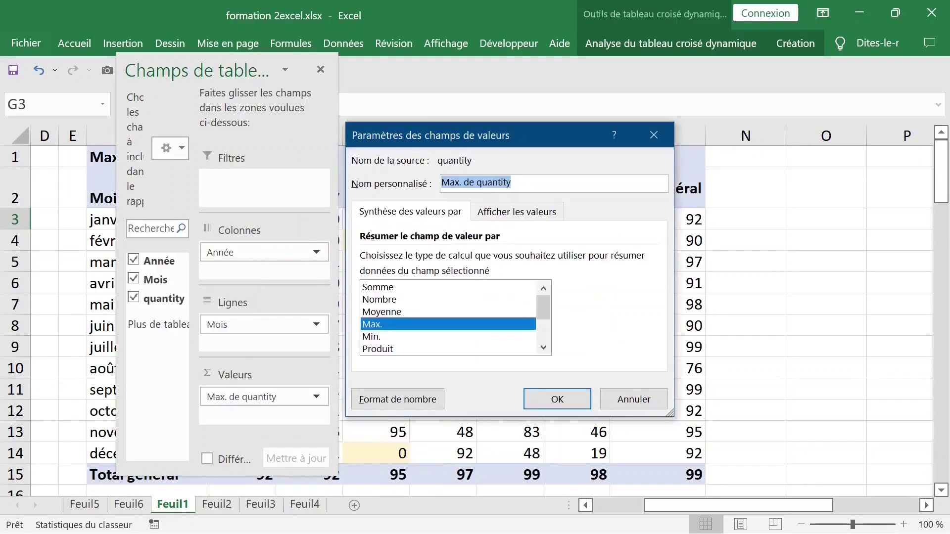
left_click(371, 337)
left_click(556, 399)
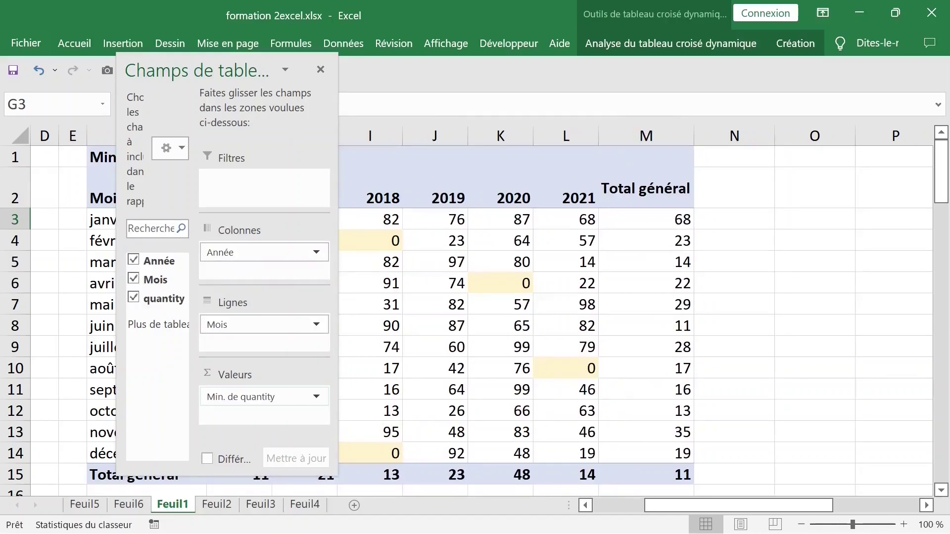
- Change the summary calculation of the quantity values to Moyenne, then close the field list
left_click(316, 396)
left_click(268, 376)
scroll(448, 317, "down", 1)
scroll(447, 318, "up", 1)
left_click(381, 312)
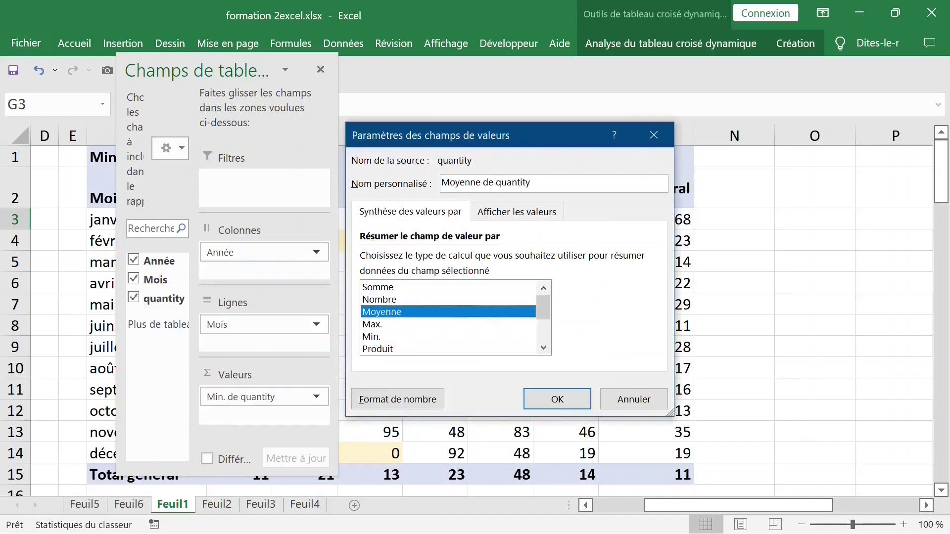
left_click(557, 399)
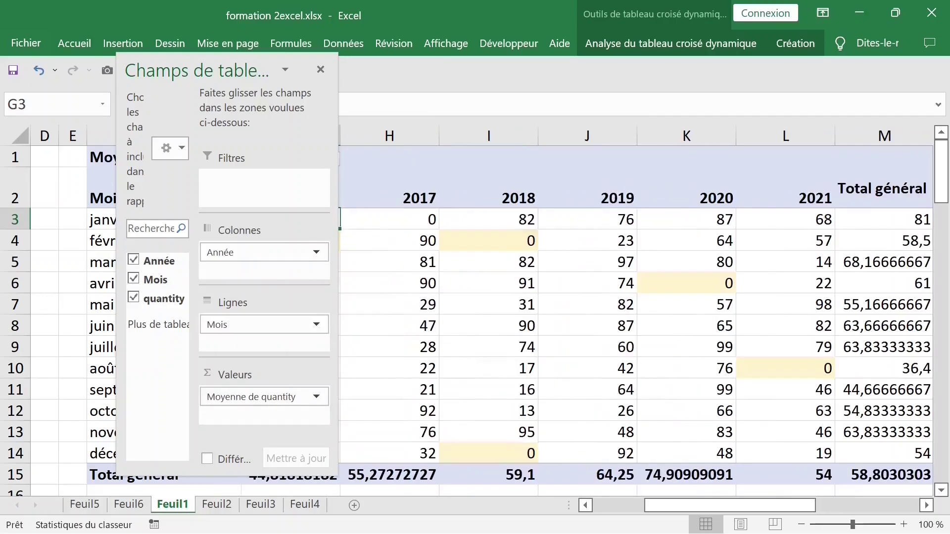
left_click(320, 70)
- Format the pivot's average quantity values as Nombre with 0 decimal places
left_click(290, 240)
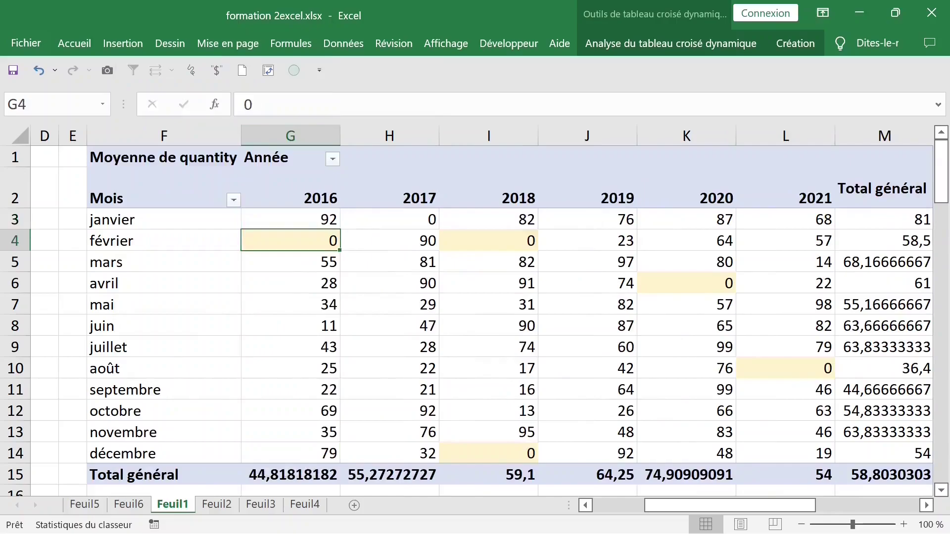
left_click(784, 261)
scroll(481, 314, "right", 1)
right_click(388, 241)
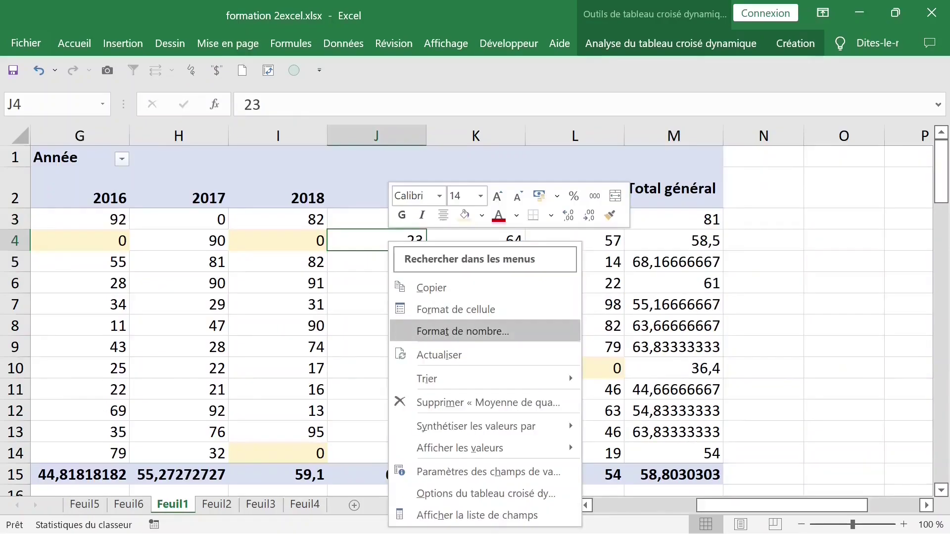
left_click(463, 331)
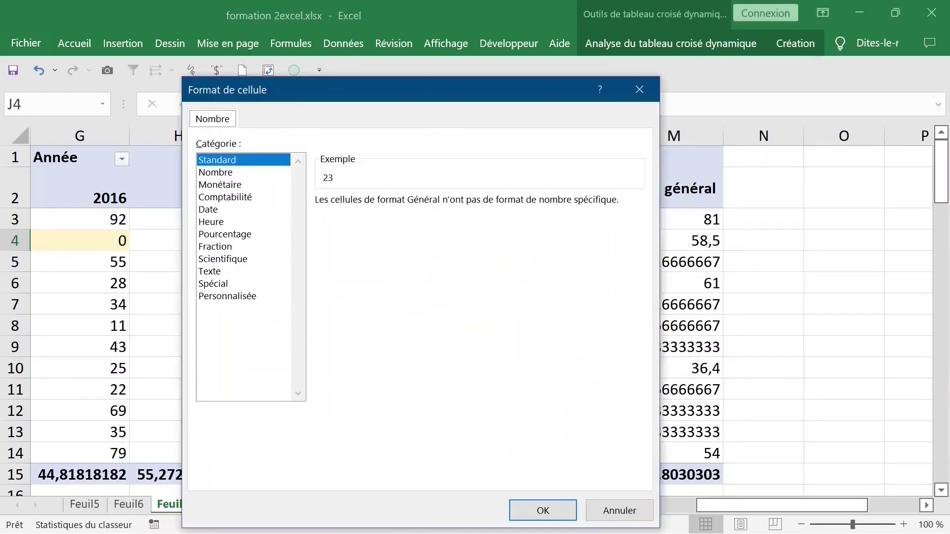
left_click(215, 172)
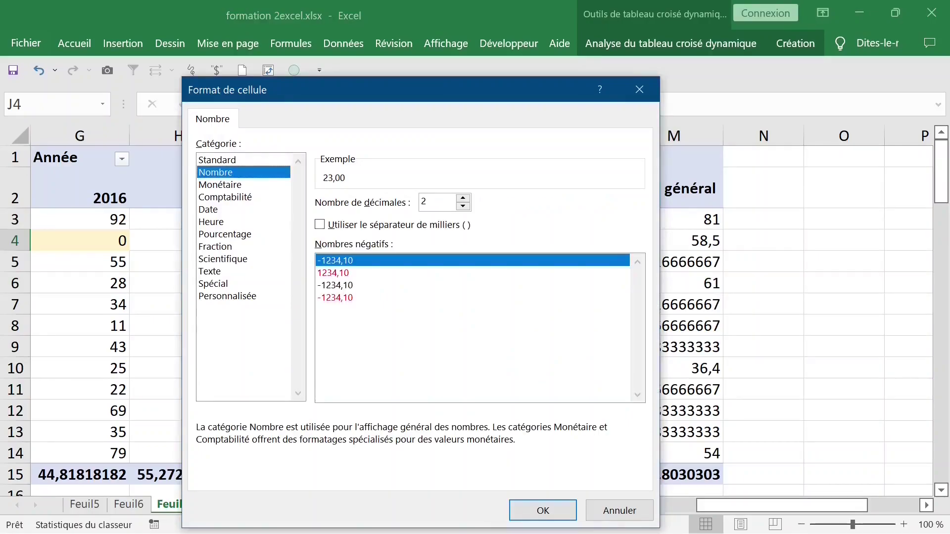
double_click(429, 201)
type("0")
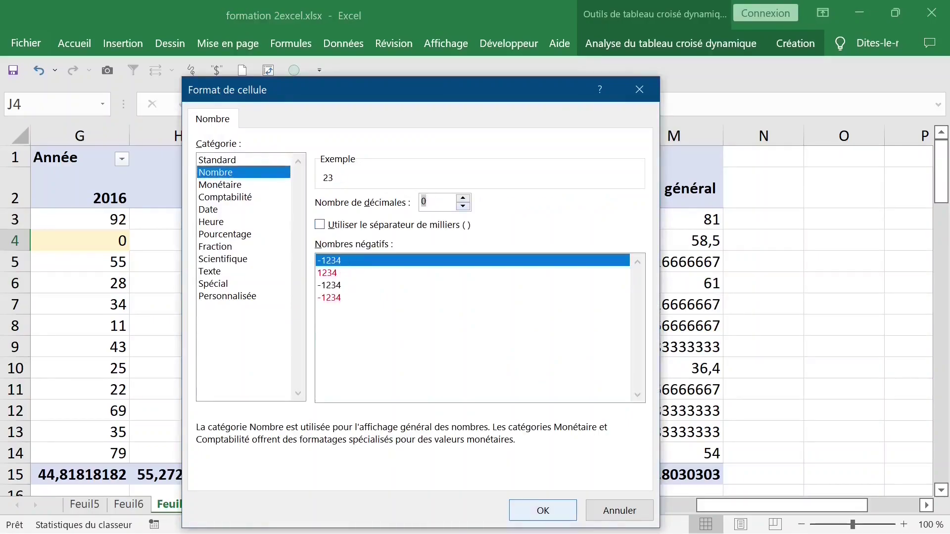
left_click(543, 510)
left_click(484, 261)
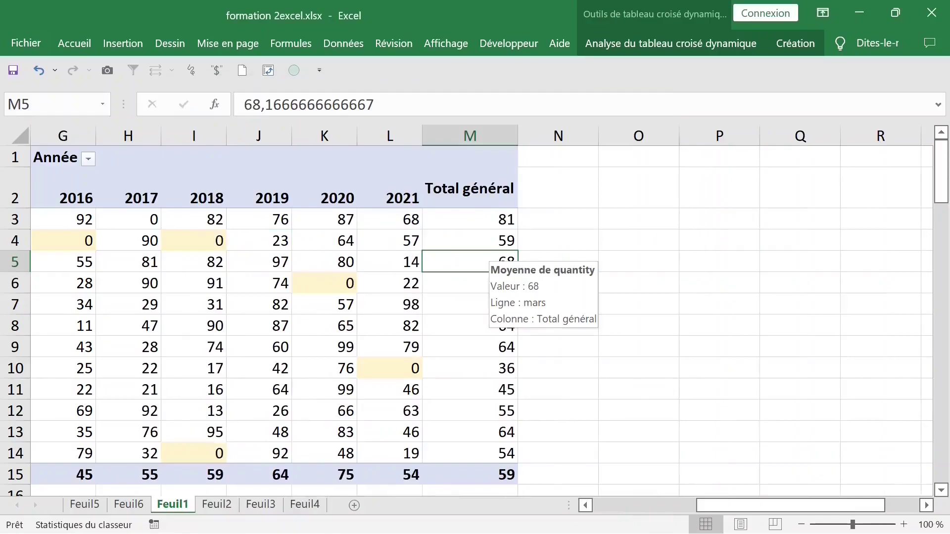
key("Left")
key("Left")
key("Left")
key("Left")
key("Left")
key("Left")
key("Left")
key("Left")
key("Left")
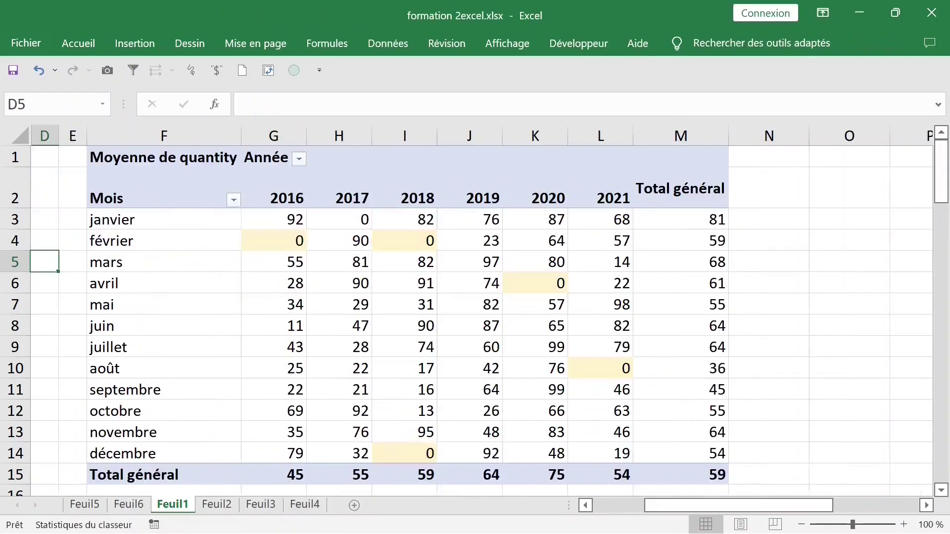
left_click(163, 220)
left_click(338, 240)
left_click(534, 261)
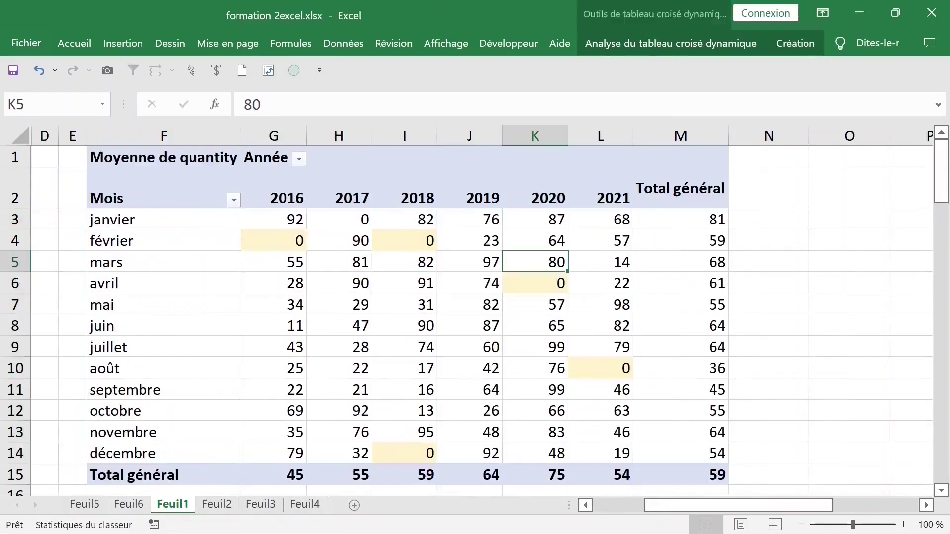
- Filter the pivot's Mois field to show only janvier and juin
left_click(233, 199)
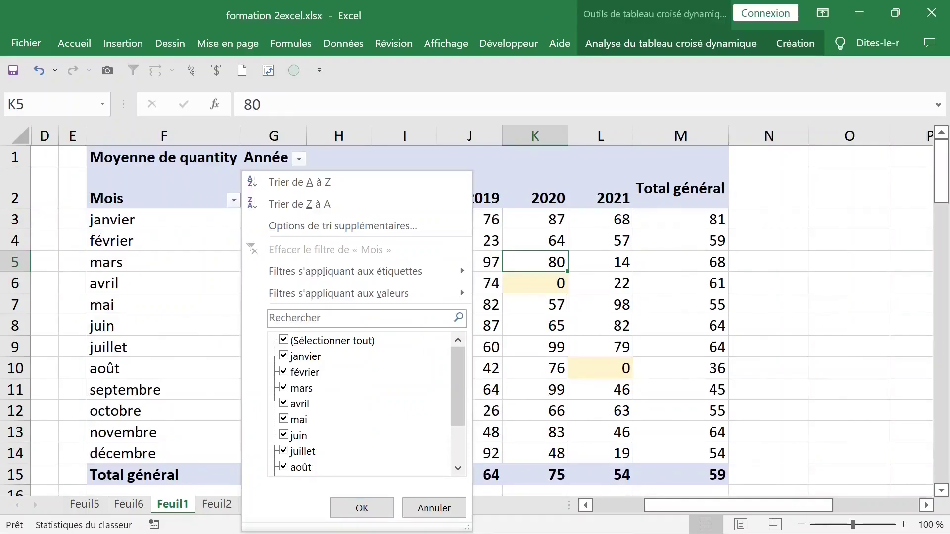
key("Tab")
key("space")
key("Down")
key("space")
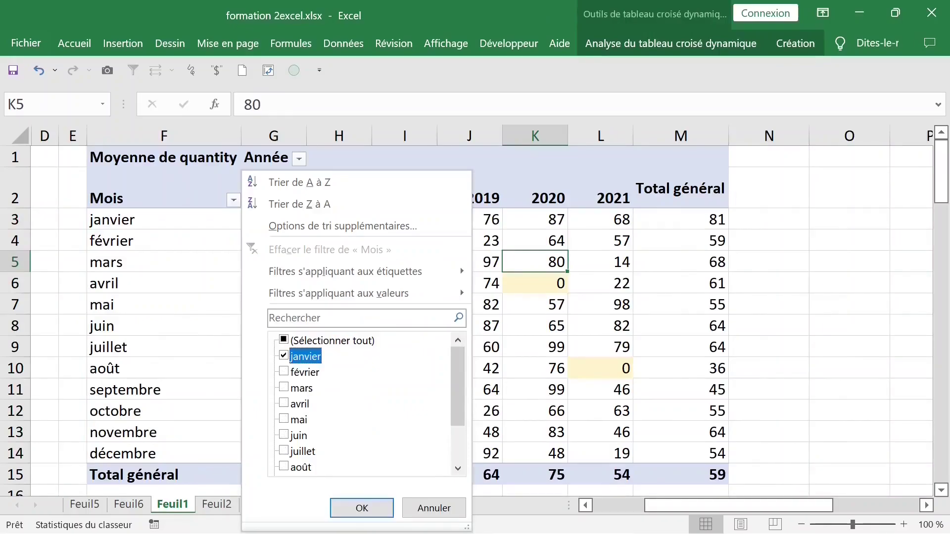
key("Down")
key("Down")
key("Down")
key("Down")
key("Down")
key("space")
key("Return")
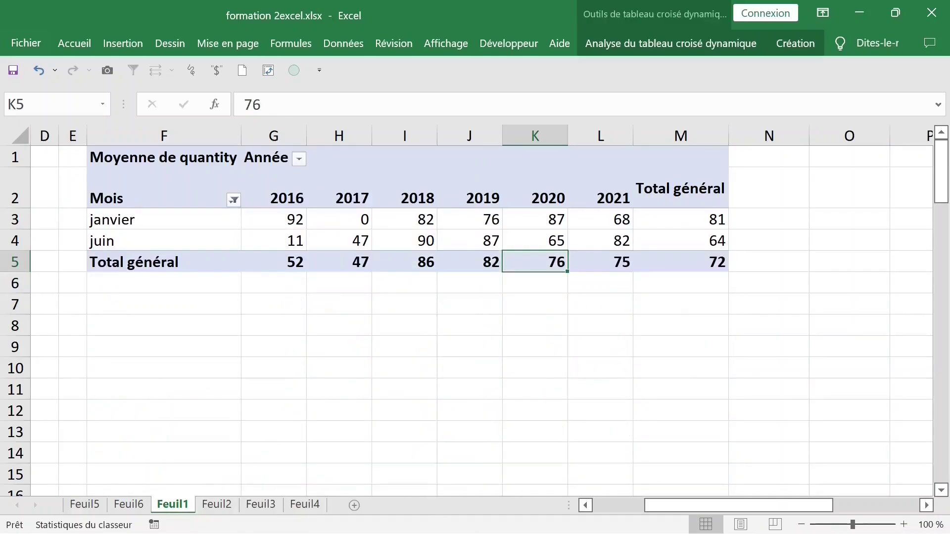
- Reselect all months in the Mois filter
key("alt+Down")
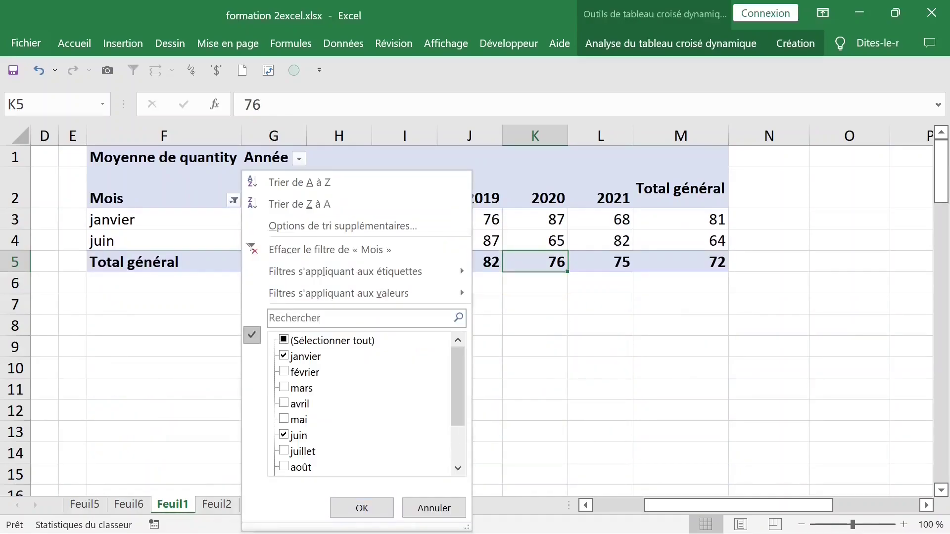
key("Tab")
key("space")
key("Tab")
key("Return")
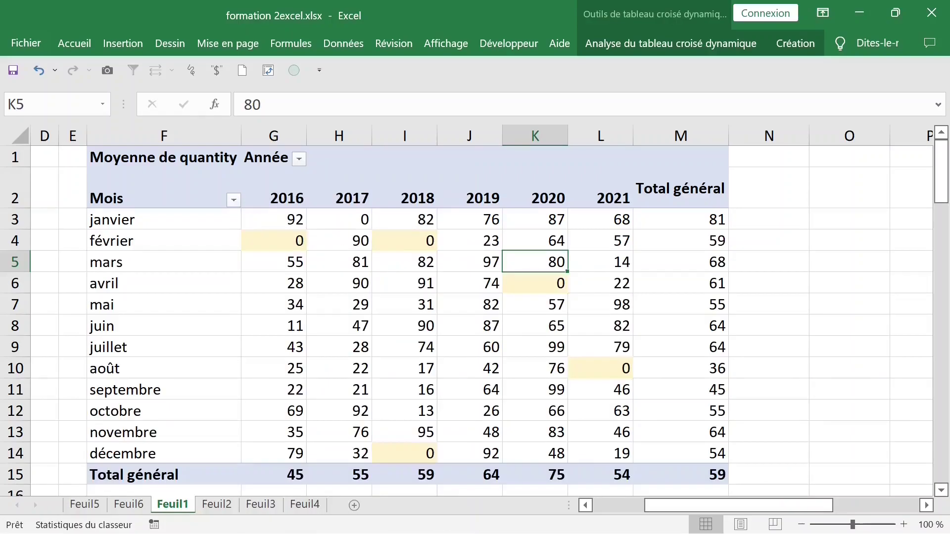
- Filter the pivot's Année field to show only 2016 and 2020
left_click(339, 219)
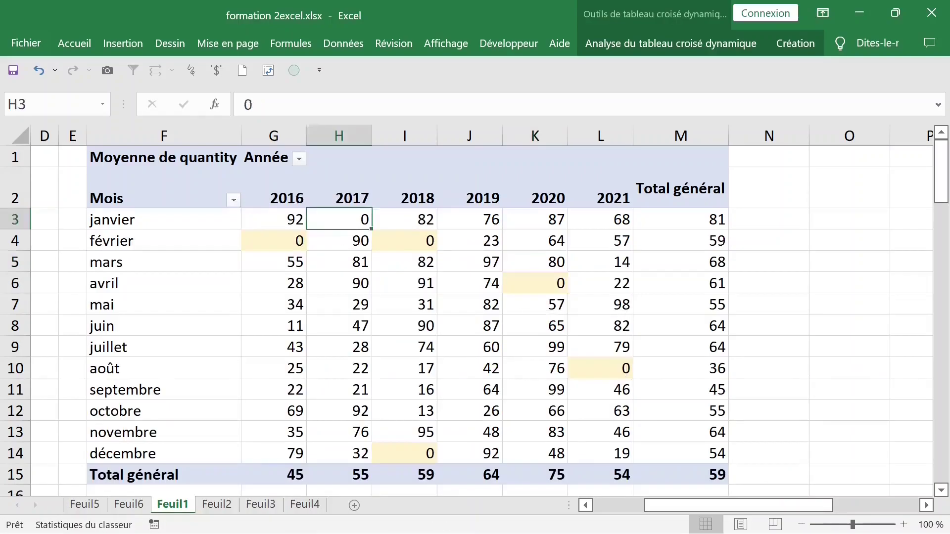
left_click(299, 159)
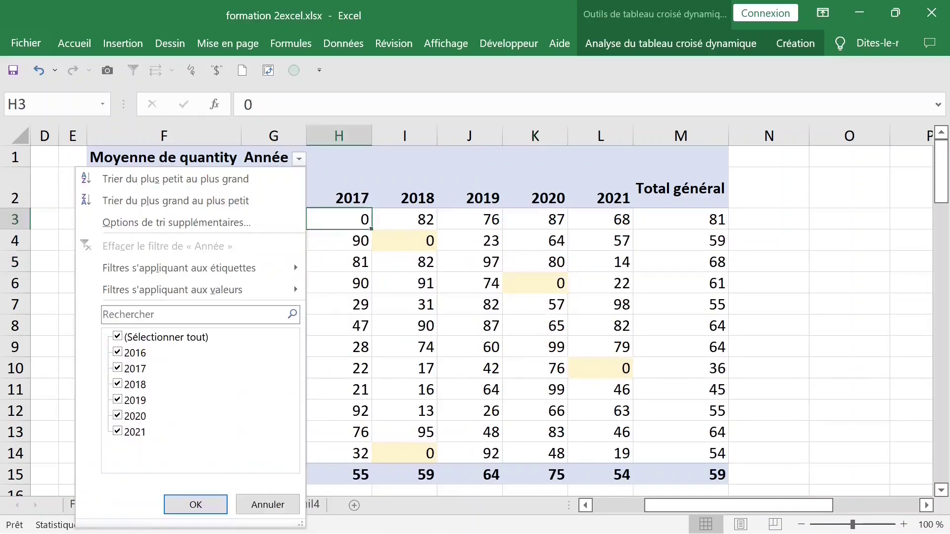
left_click(117, 337)
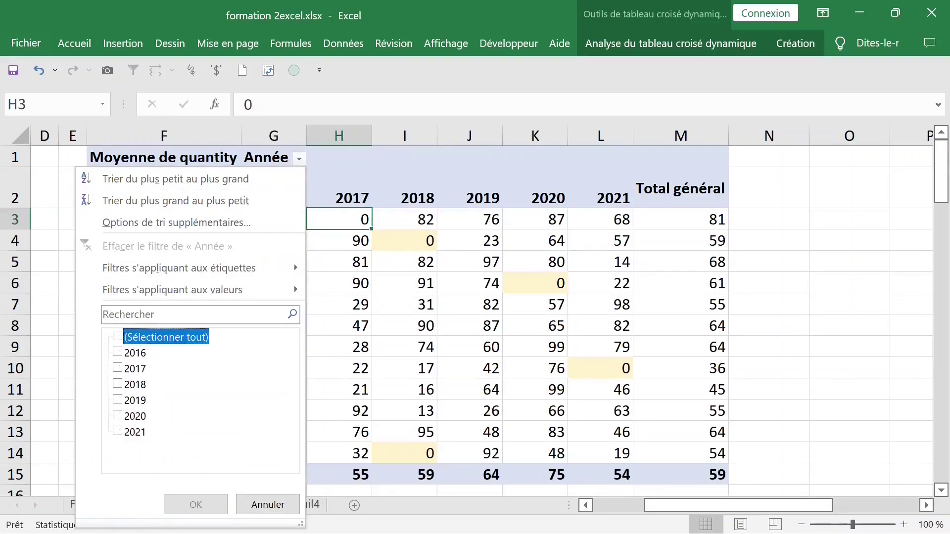
left_click(117, 353)
left_click(117, 416)
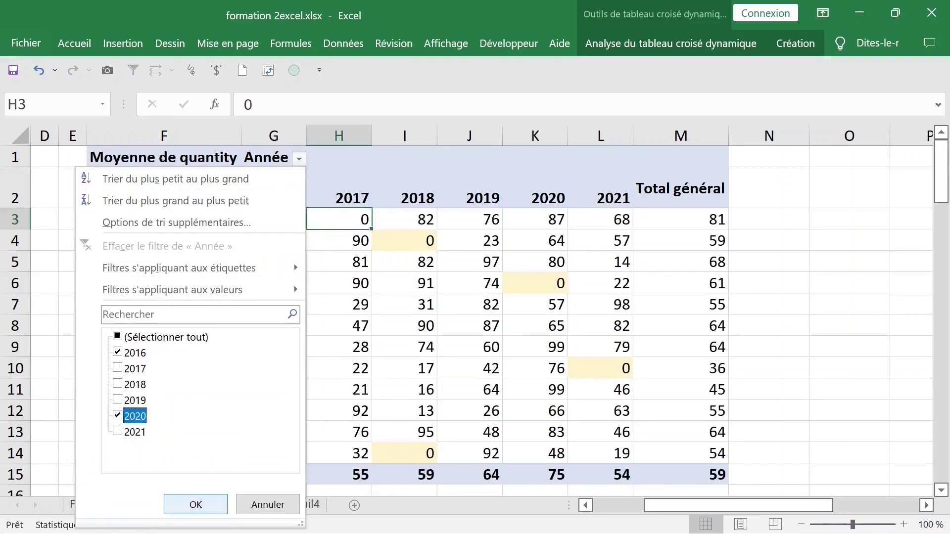
left_click(195, 504)
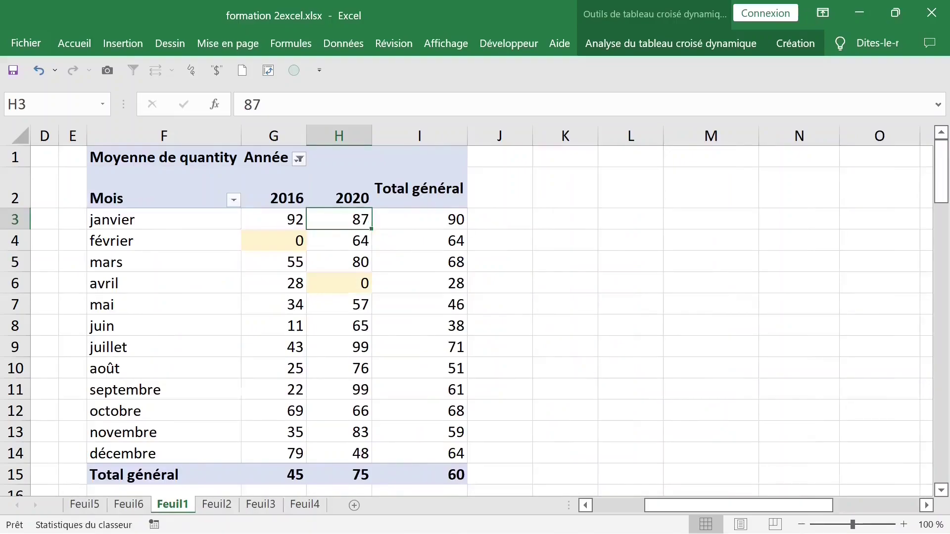
- Reselect all years in the Année filter
left_click(299, 158)
left_click(117, 336)
left_click(117, 336)
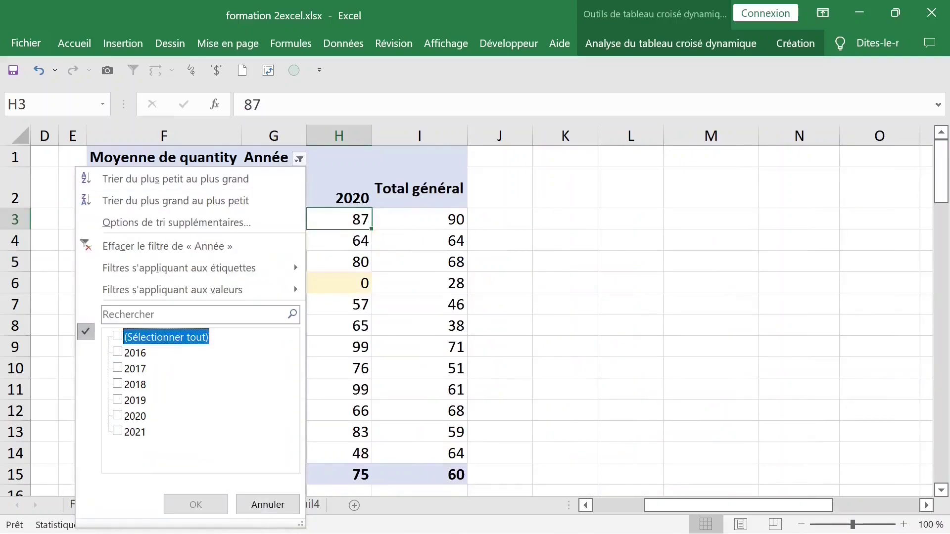
left_click(117, 336)
key("Return")
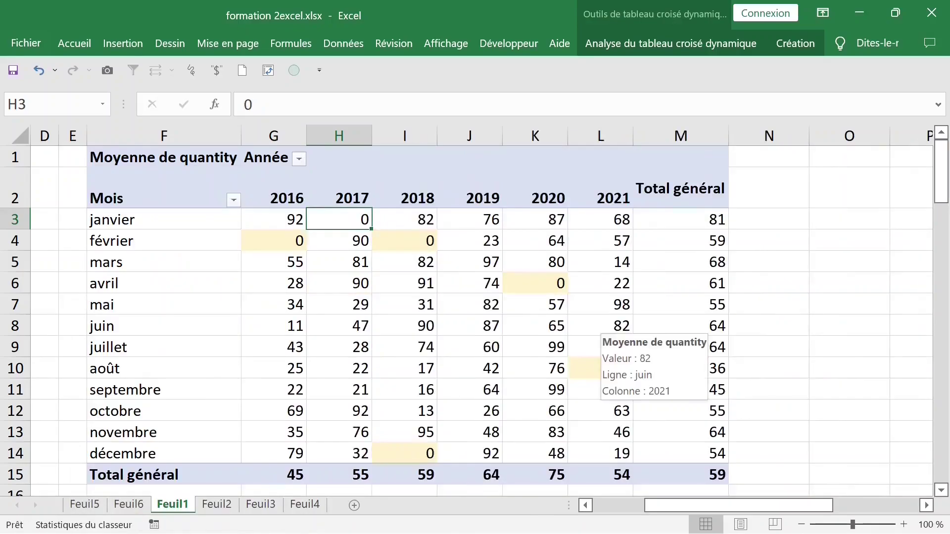
- Extract the source records behind 2021's grand total to a new sheet, check the Année column and return to Feuil1
left_click(608, 195)
left_click(600, 474)
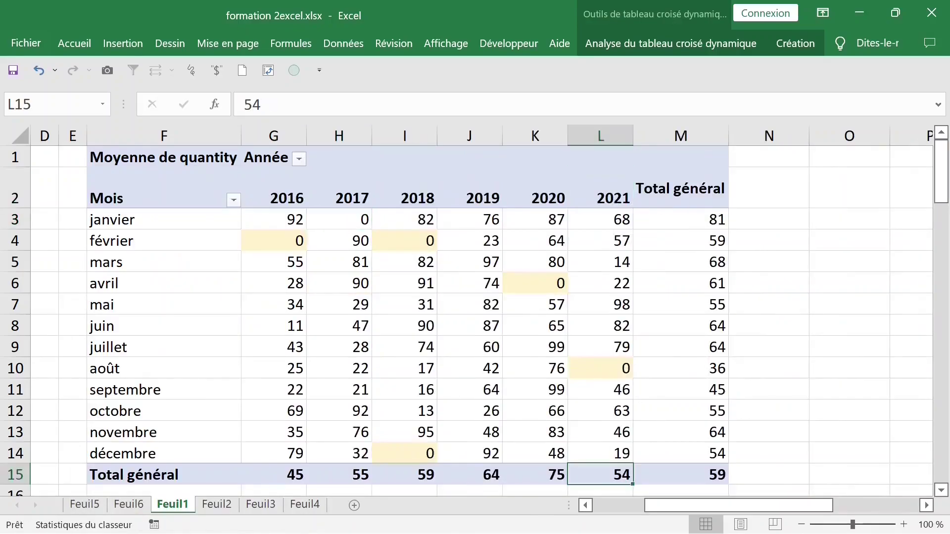
left_click(339, 219)
left_click(609, 195)
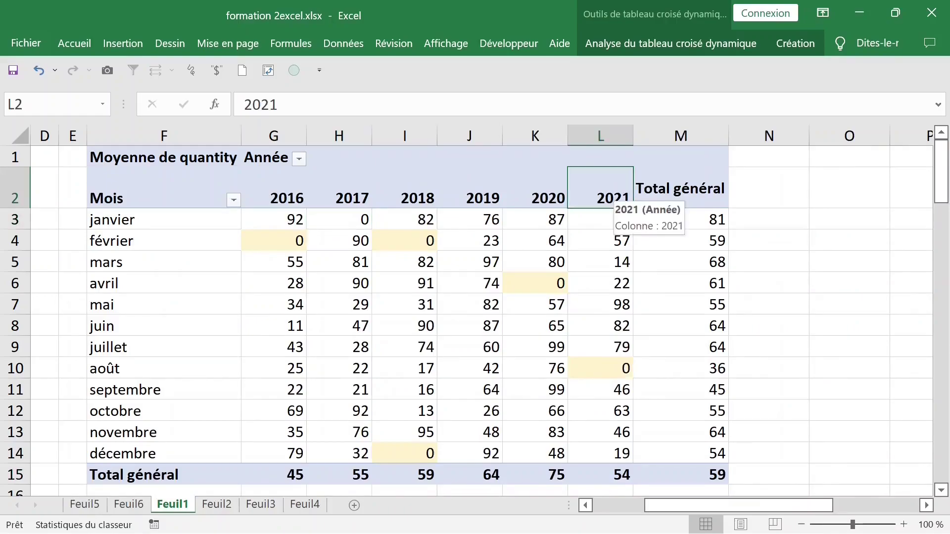
left_click(622, 474)
left_click(608, 196)
double_click(622, 474)
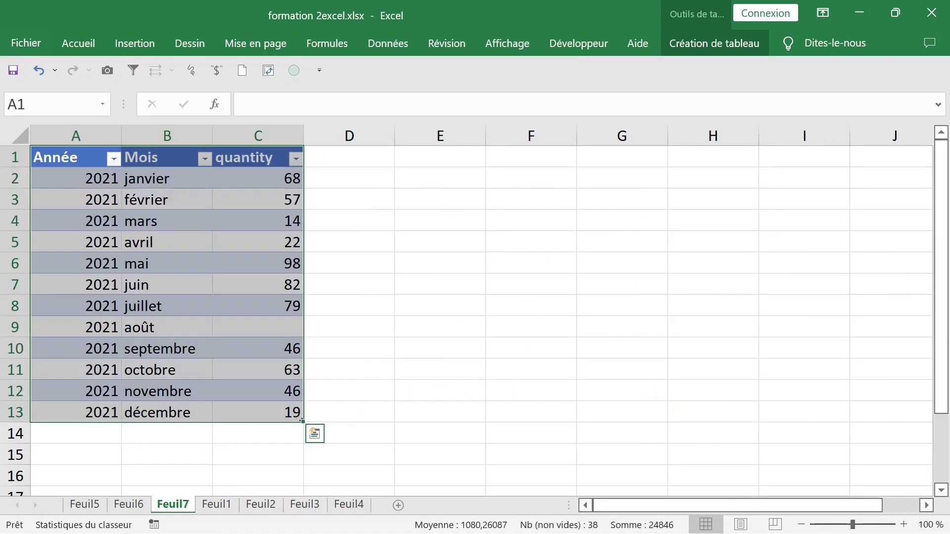
left_click(69, 157)
left_click(75, 136)
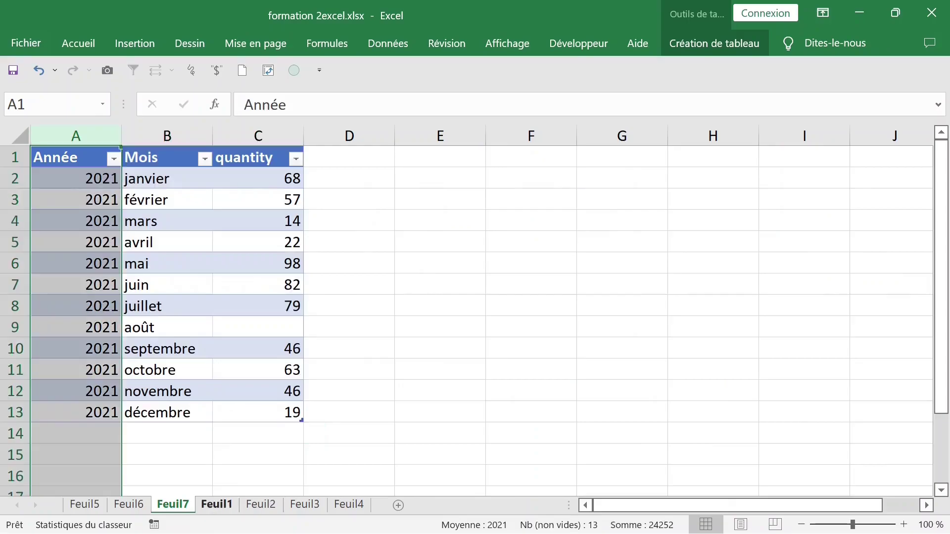
left_click(216, 504)
scroll(475, 297, "up", 1)
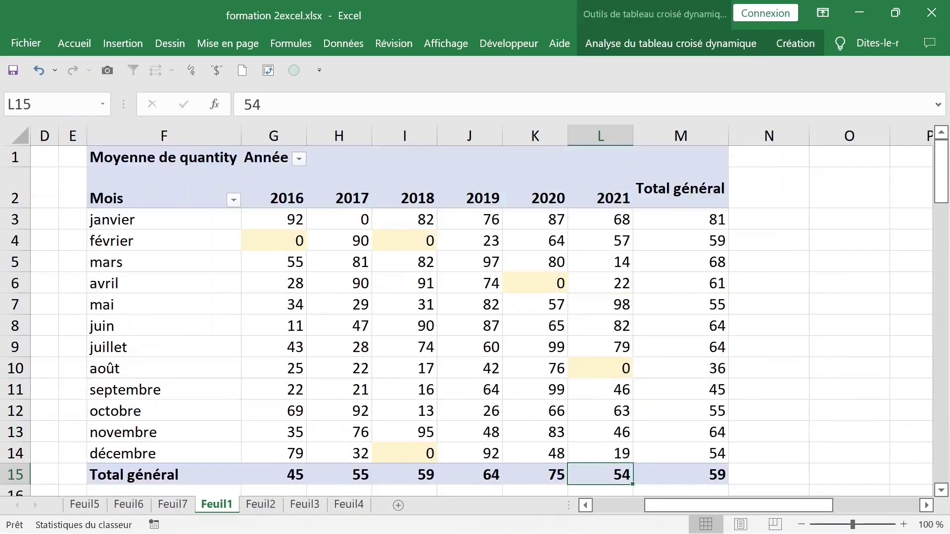
- Extract the source records behind 2020's grand total to a new sheet
left_click(404, 187)
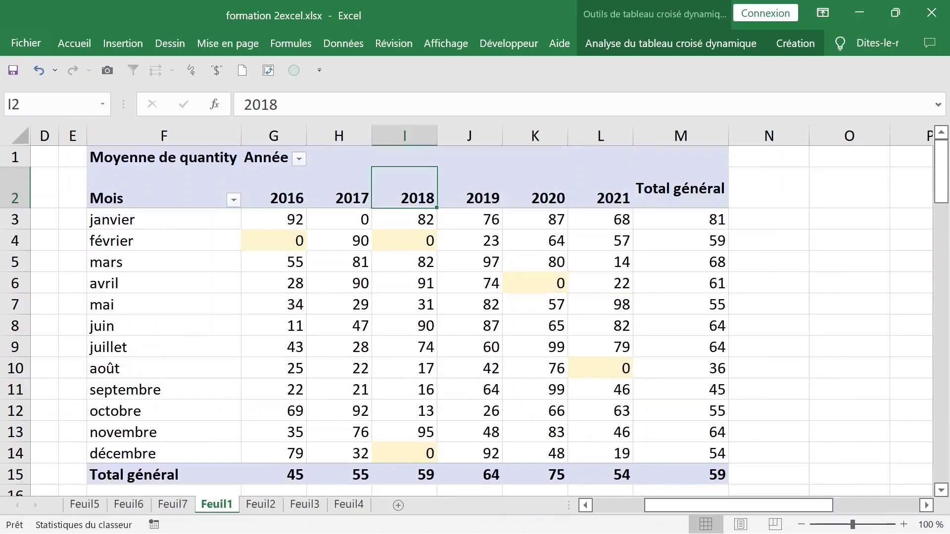
left_click(535, 187)
scroll(475, 317, "down", 1)
left_click(535, 391)
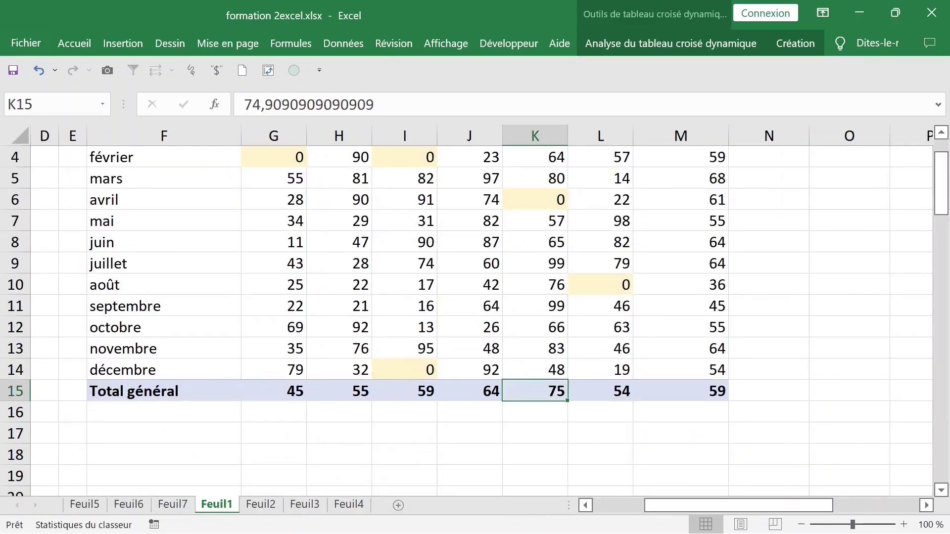
double_click(534, 391)
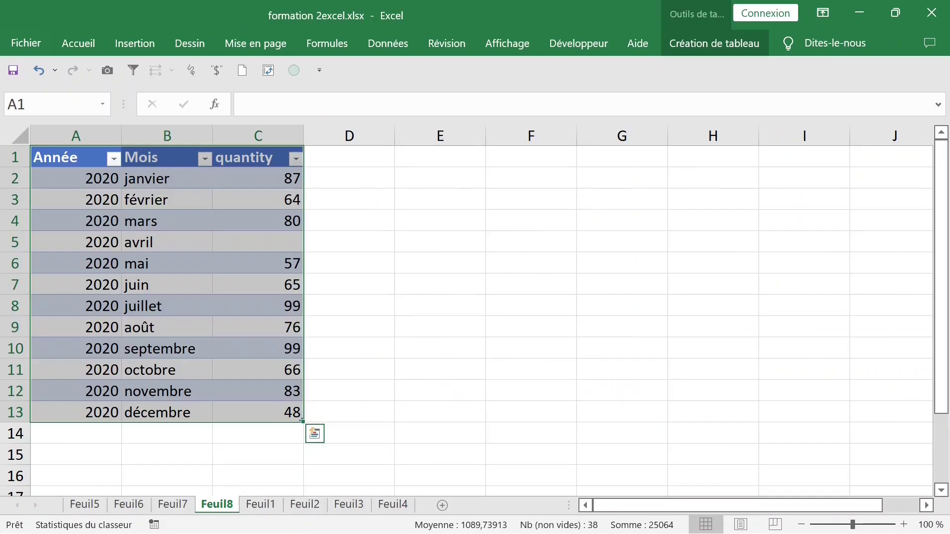
- Return to Feuil1 and extract the source records behind septembre's grand total to a new sheet
left_click(261, 504)
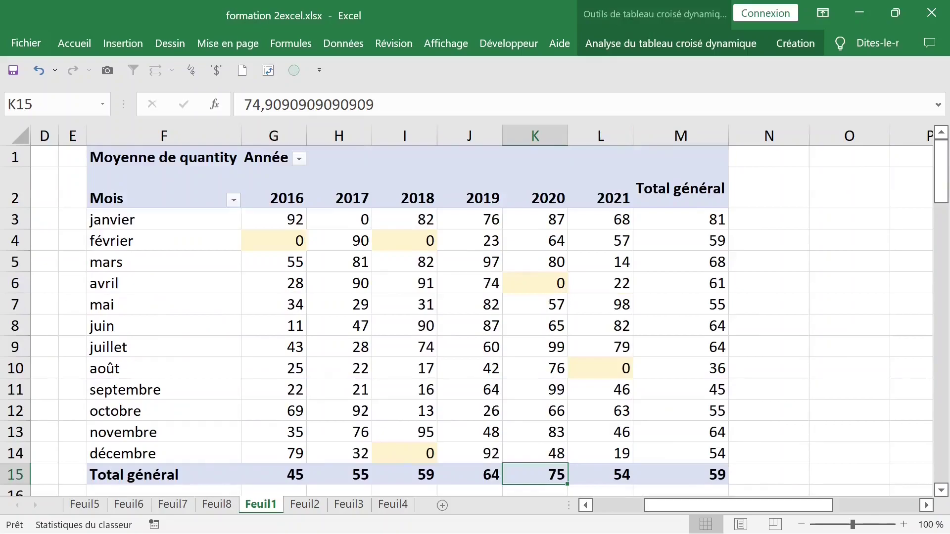
left_click_drag(123, 390, 691, 390)
left_click(692, 391)
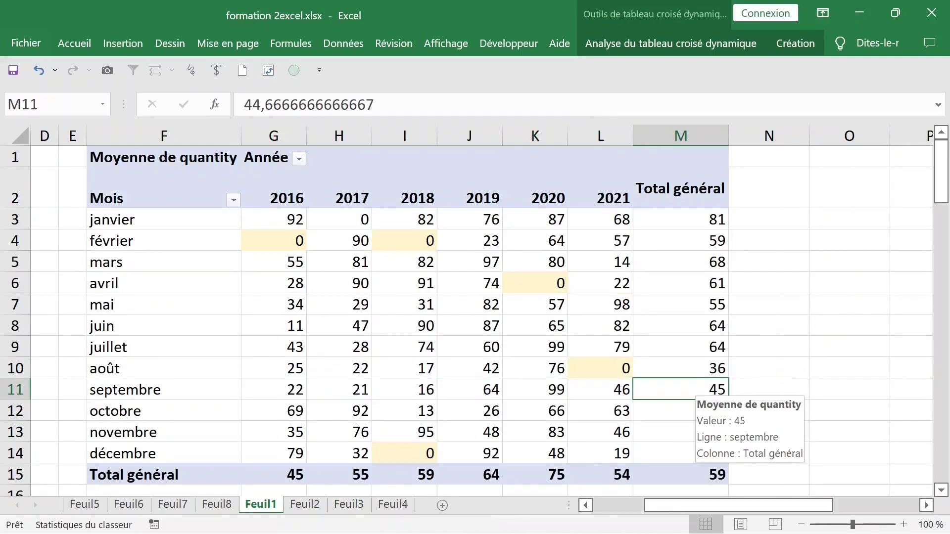
double_click(691, 391)
- Check the Mois and quantity columns of the extracted septembre records and return to the Moyenne de quantity heading on Feuil1
left_click(168, 136)
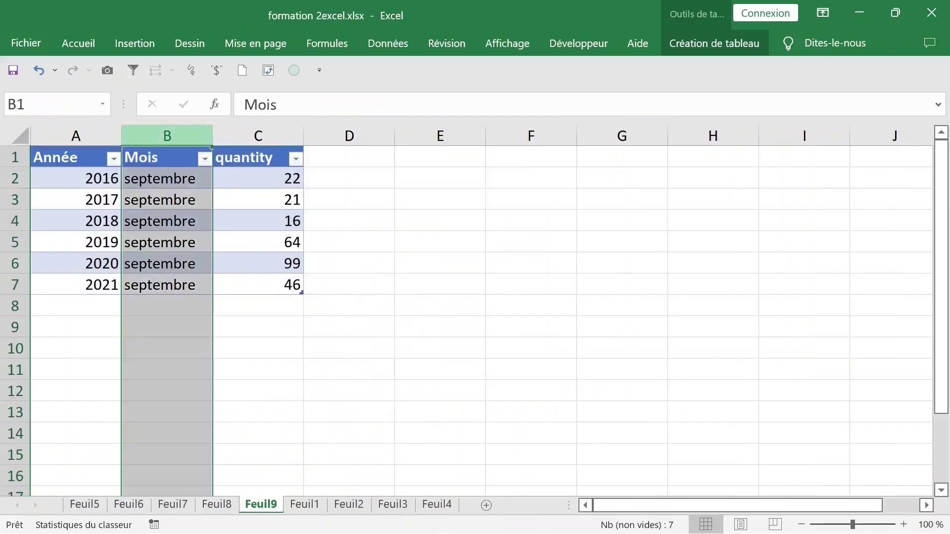
left_click(76, 178)
left_click(258, 136)
double_click(32, 147)
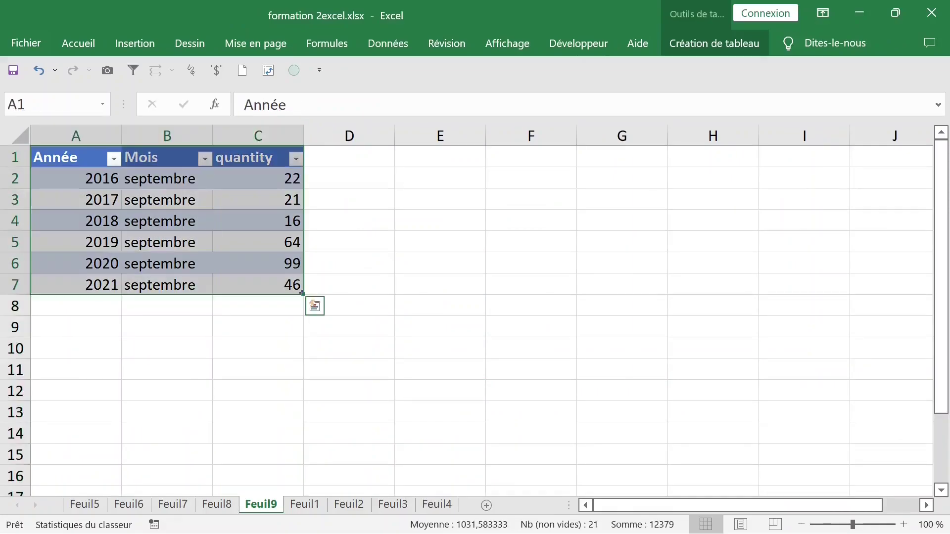
left_click(75, 148)
left_click(304, 504)
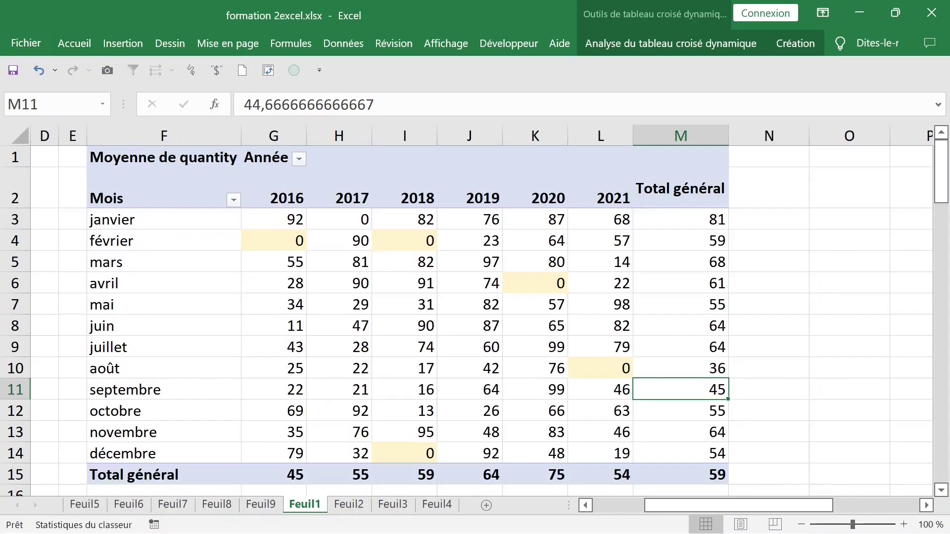
left_click(163, 158)
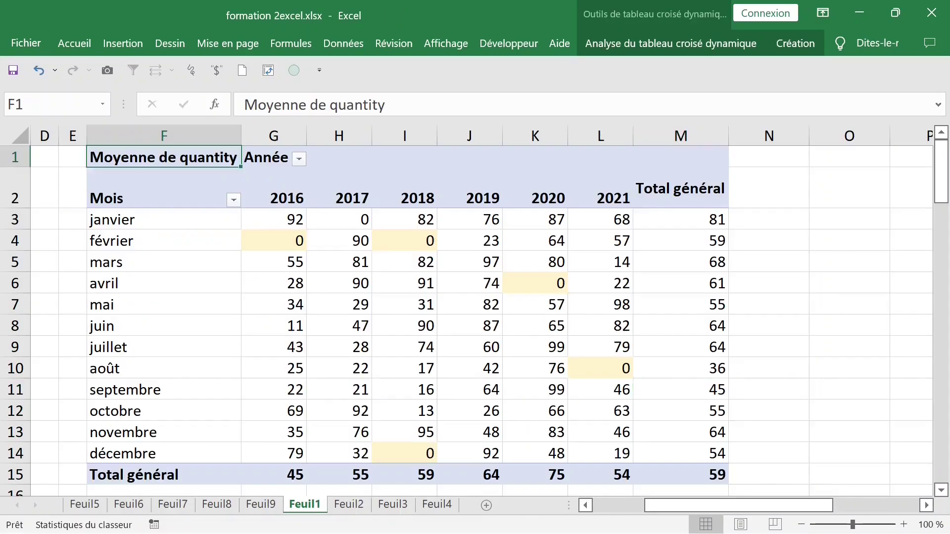